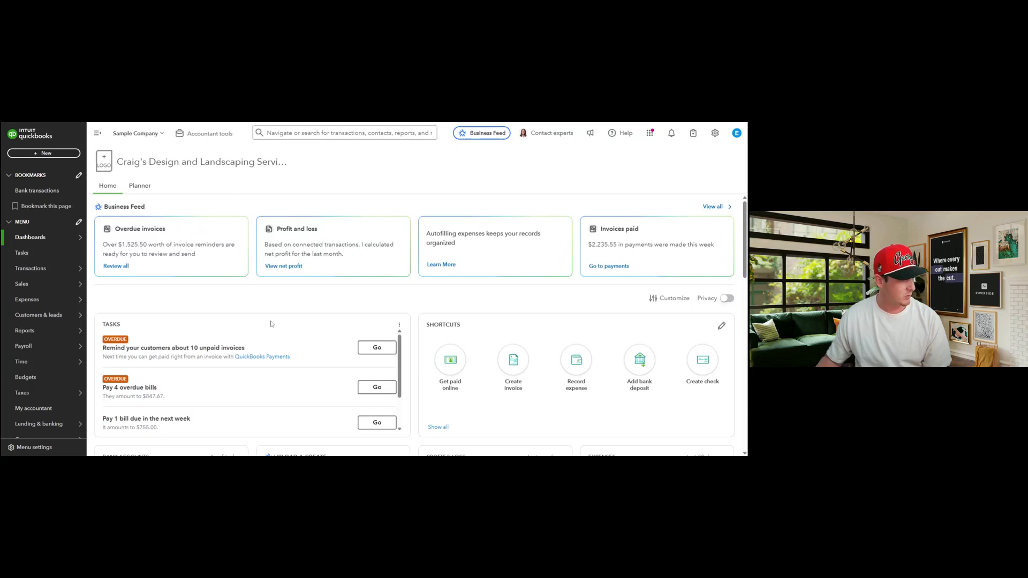
scroll(270, 324, down, 2)
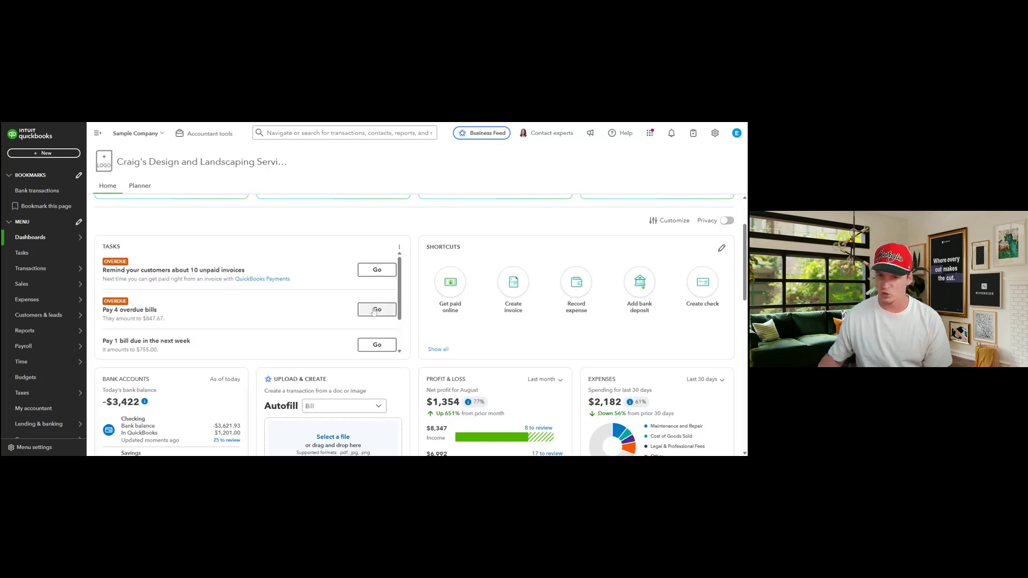
scroll(298, 318, down, 1)
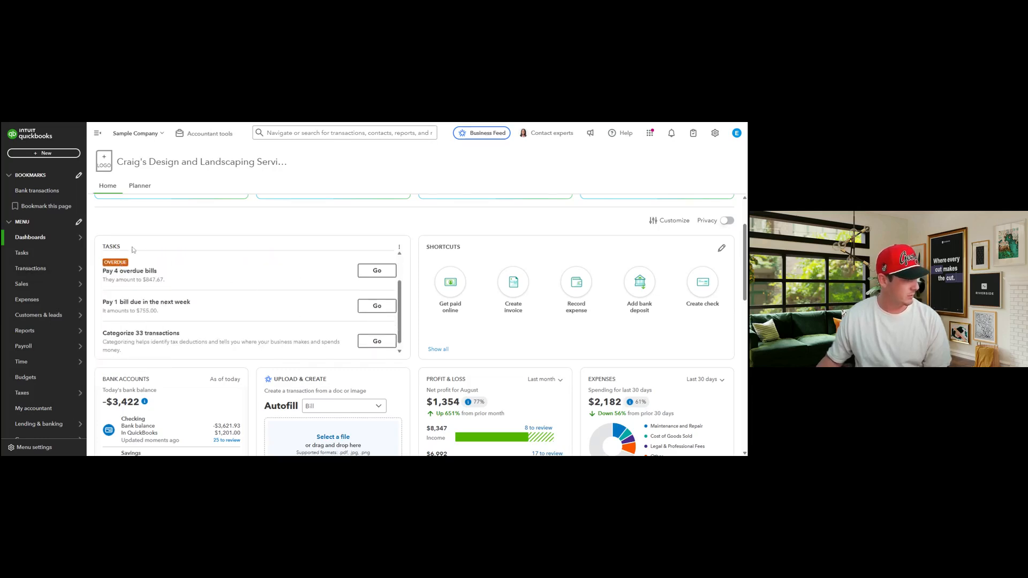
scroll(279, 332, down, 1)
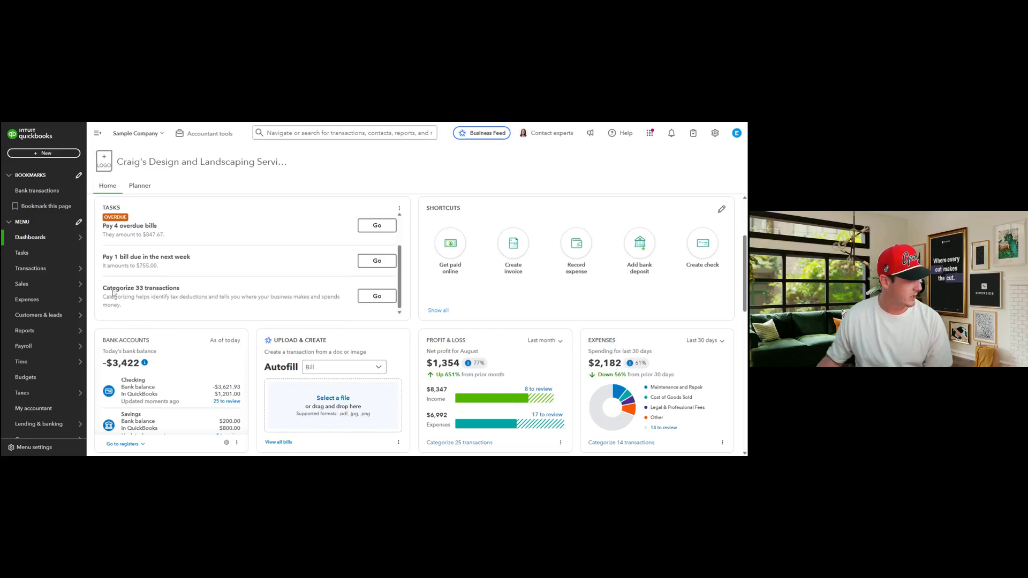
drag(103, 291, 166, 305)
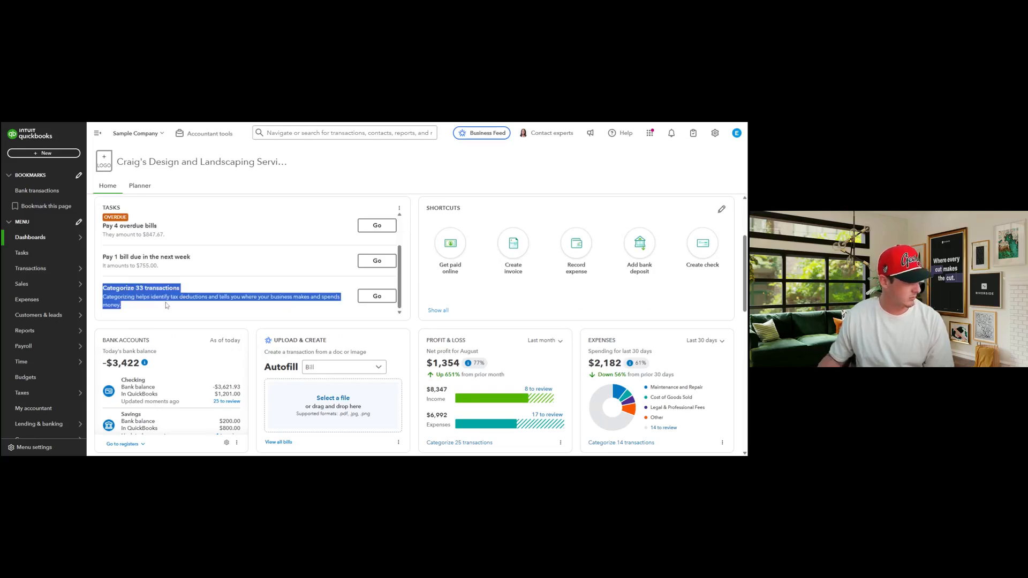
click(166, 305)
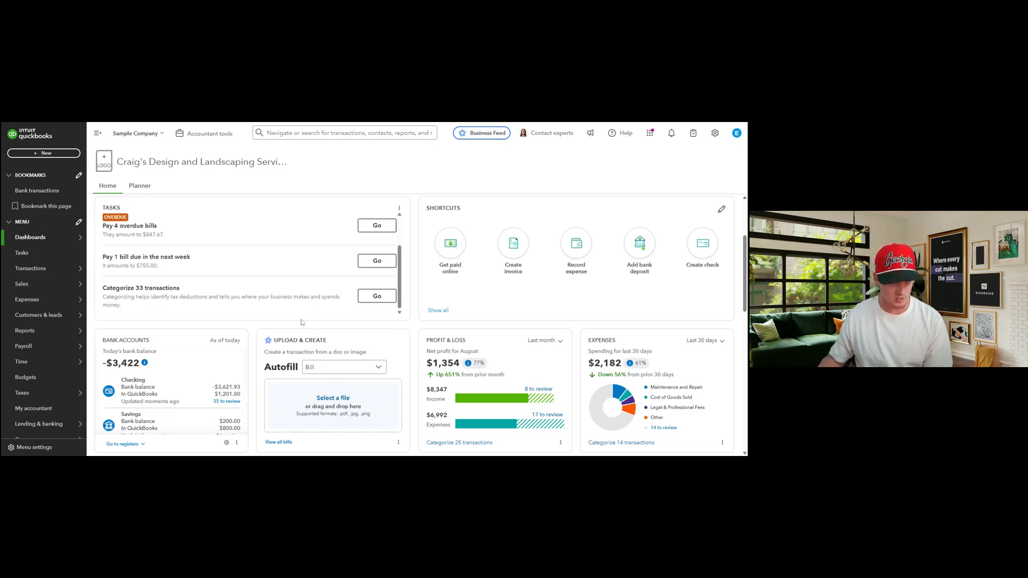
scroll(417, 319, down, 2)
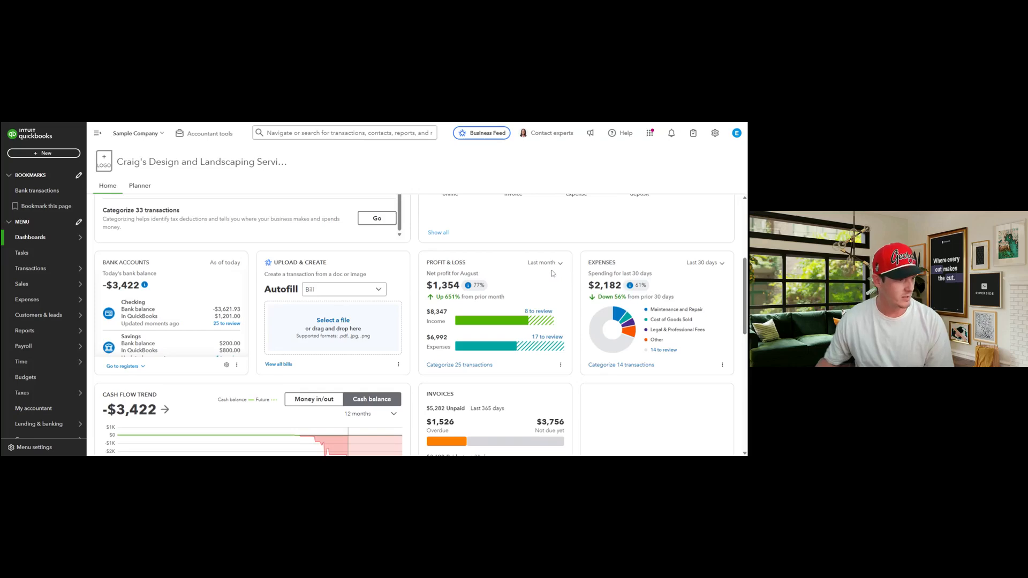
mouse_move(538, 325)
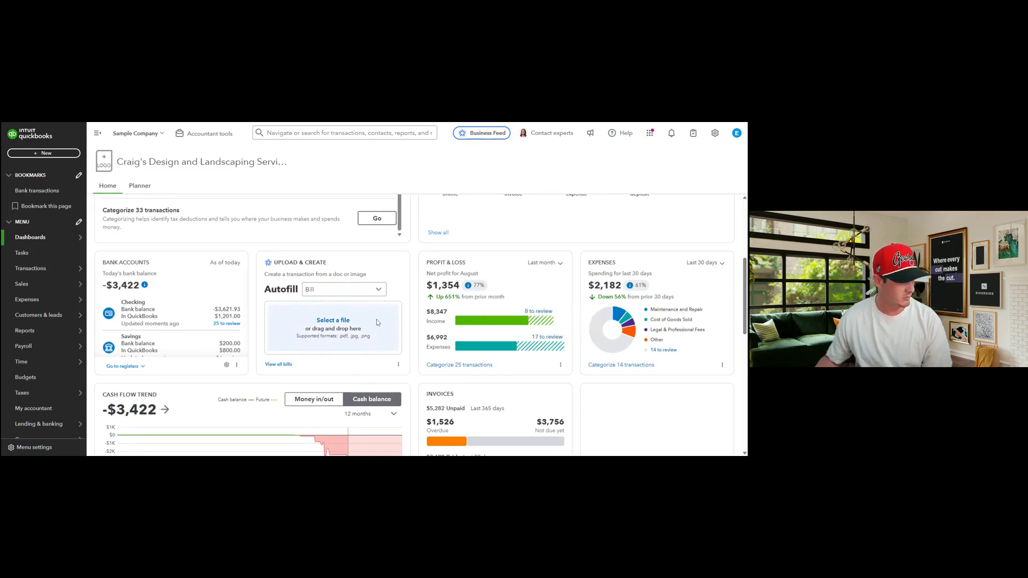
scroll(262, 339, up, 1)
scroll(262, 339, up, 4)
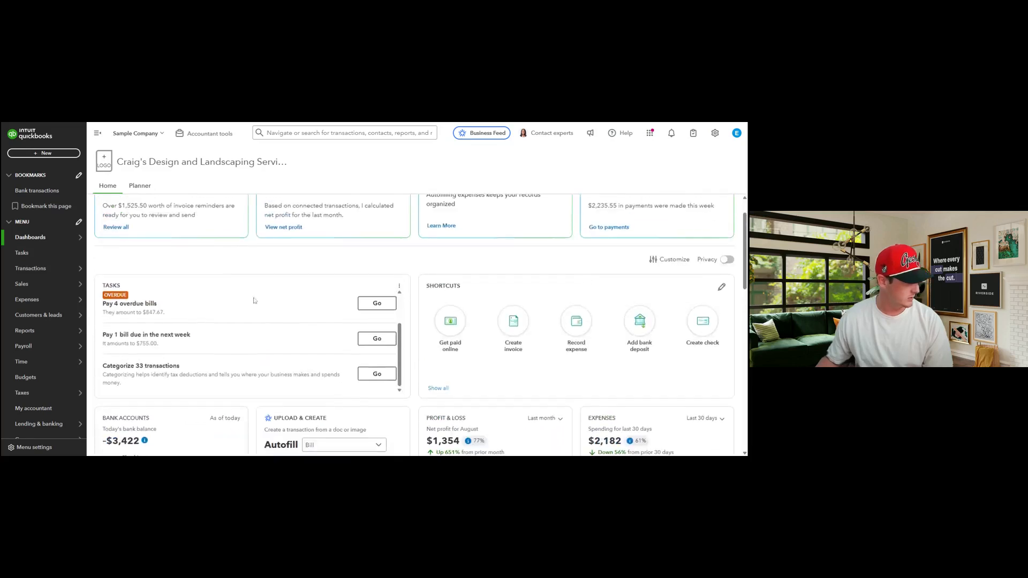
mouse_move(24, 275)
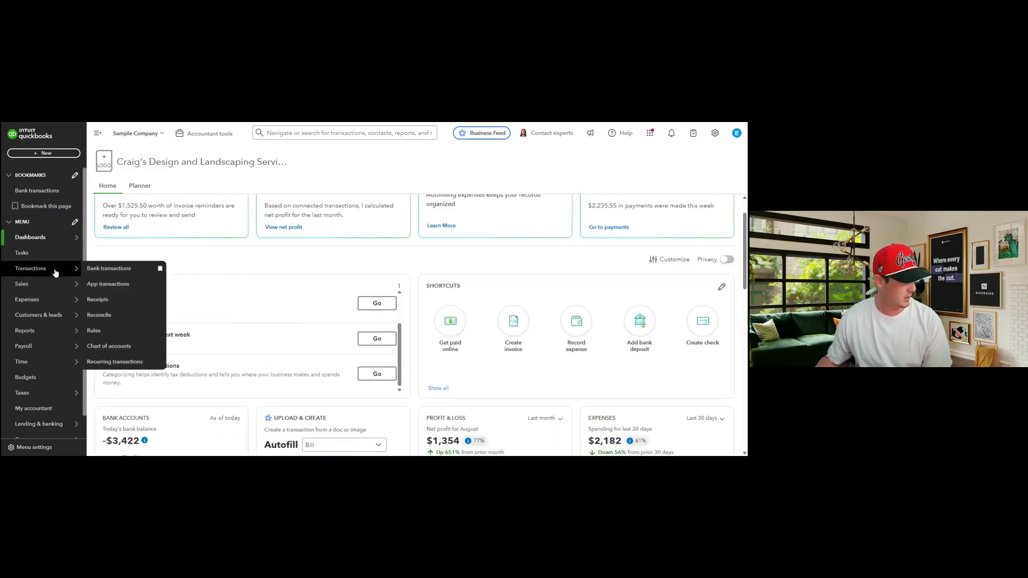
Go to Bank transactions to see Checking's 25 transactions awaiting review
click(111, 270)
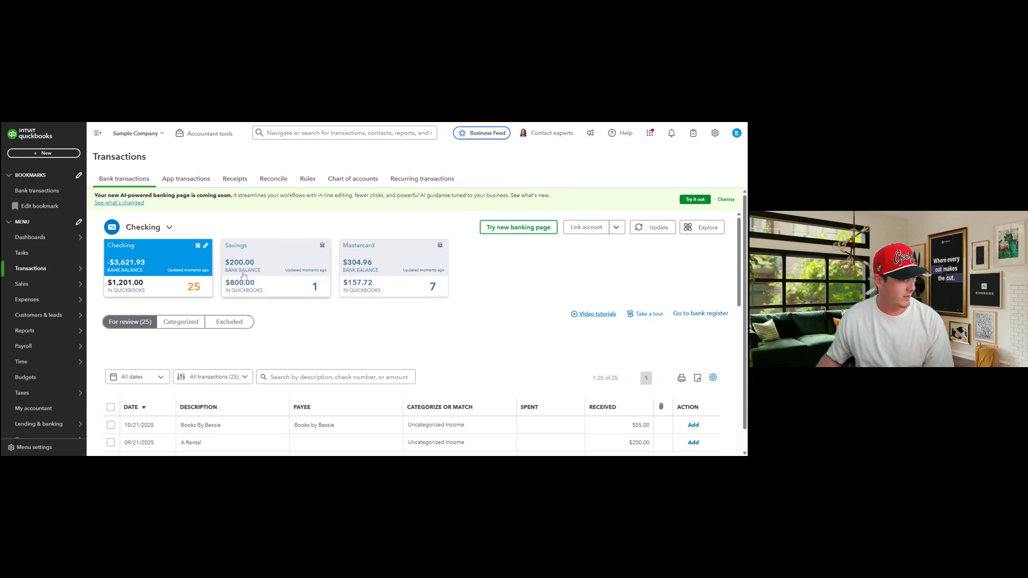
Match the Savings account's 08/26/2025 $200.00 deposit to its suggested transaction
click(281, 282)
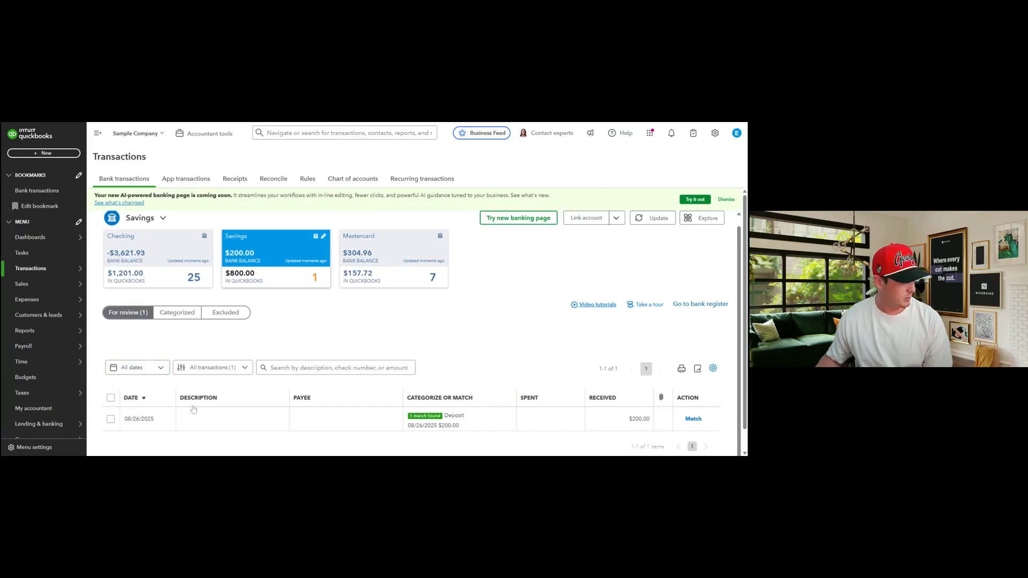
click(475, 422)
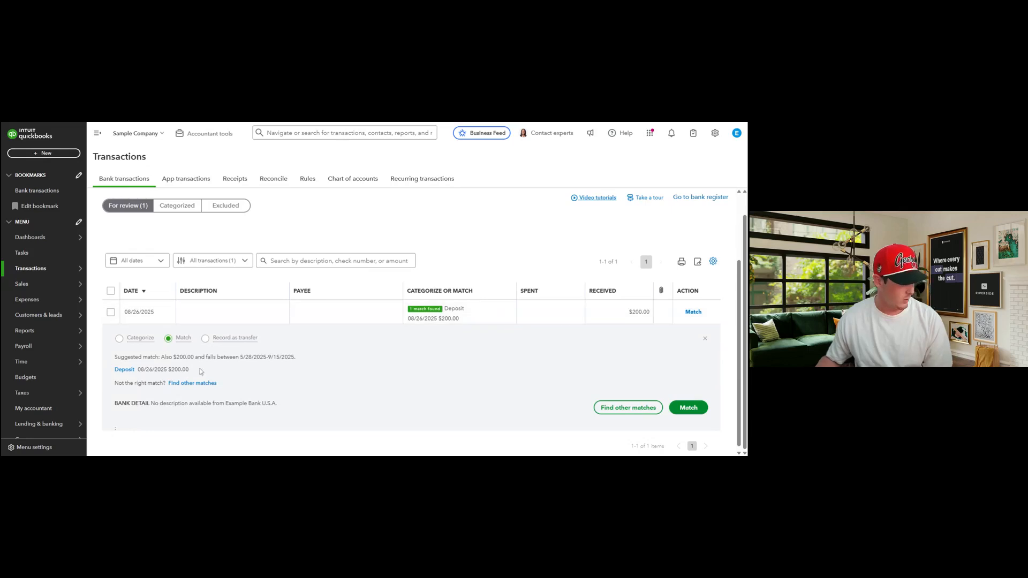
click(689, 408)
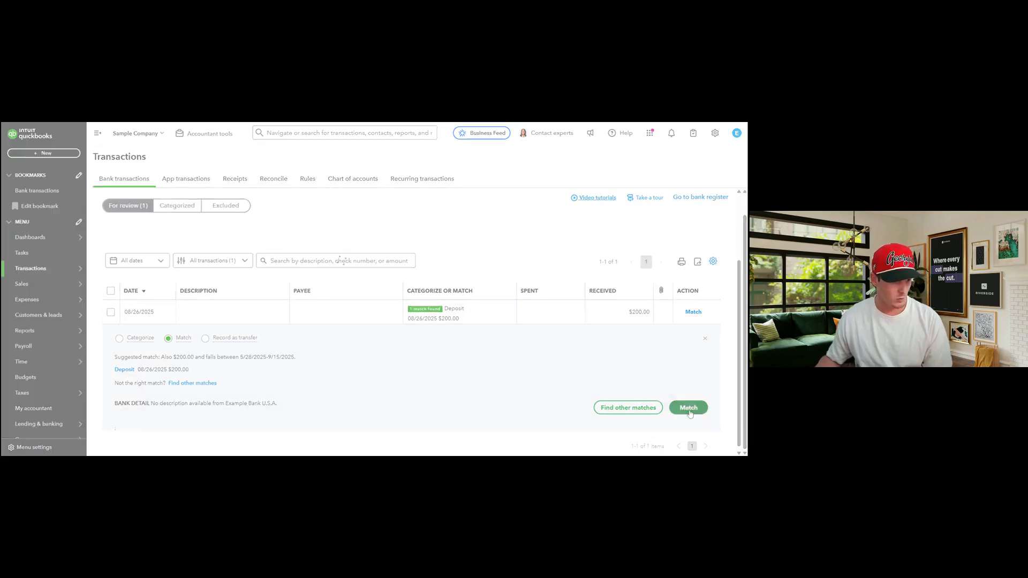
Check the $800.00 Savings balance, then switch to the Mastercard account
scroll(335, 255, up, 2)
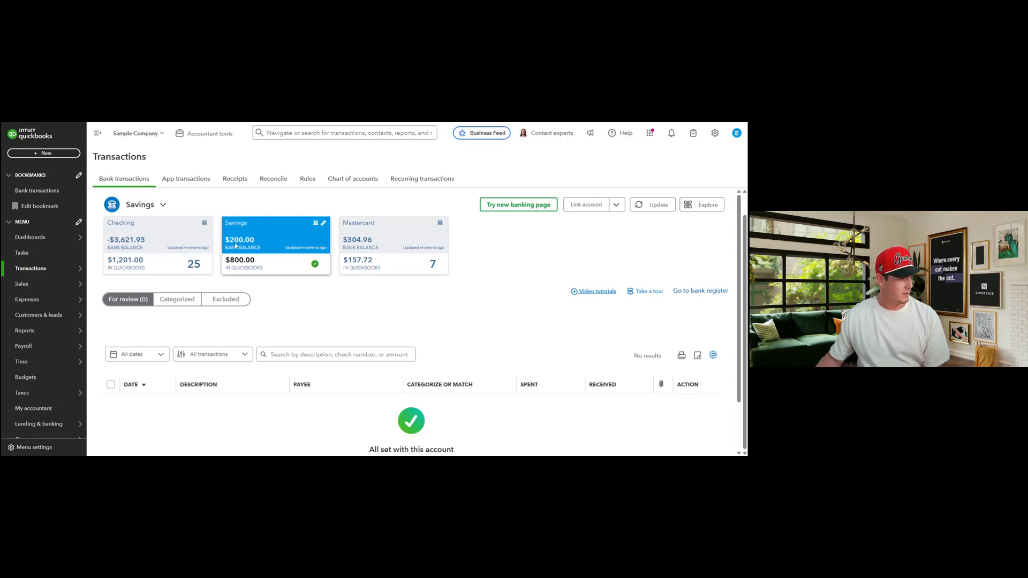
scroll(354, 399, down, 1)
scroll(354, 399, up, 1)
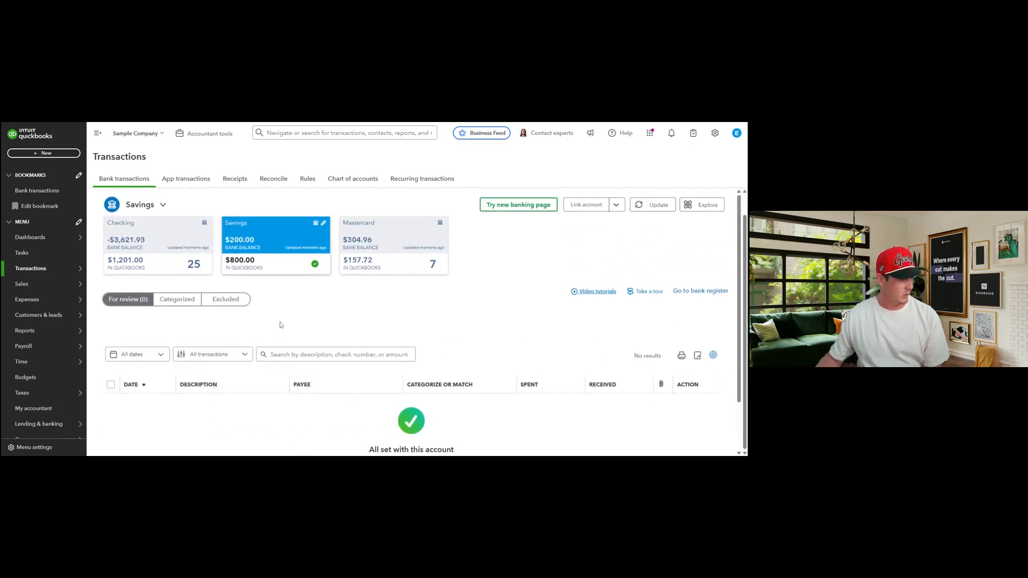
drag(225, 261, 257, 264)
click(229, 248)
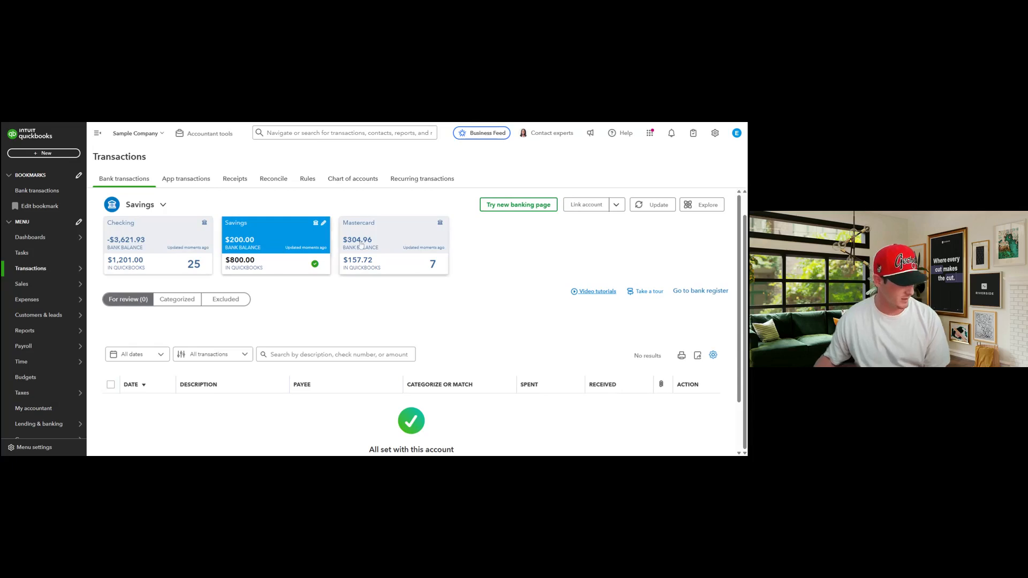
click(375, 265)
Open Checking's 08/29/2025 A Rental expense and note its A1 RENTAL bank detail
click(167, 244)
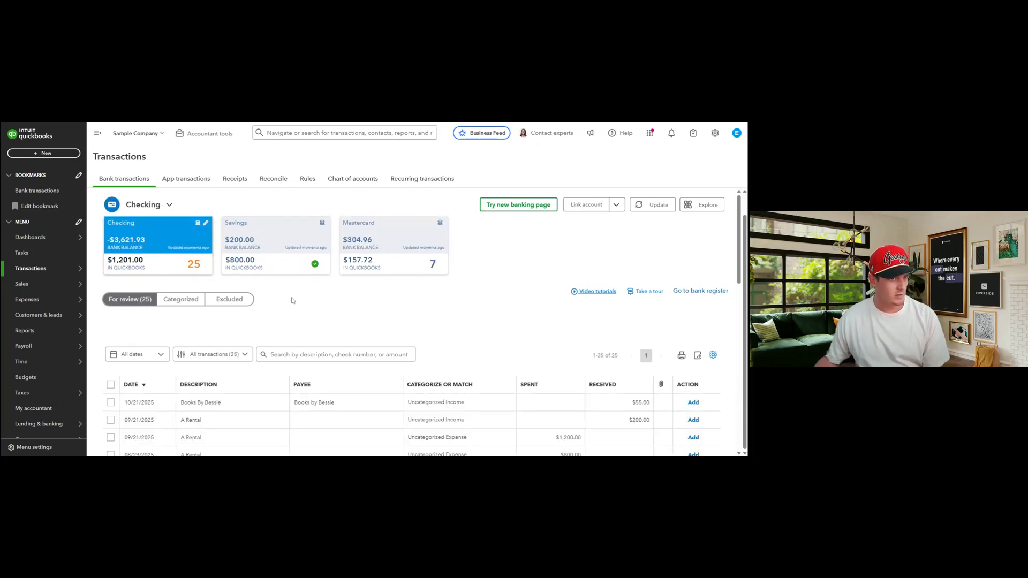
scroll(293, 301, down, 3)
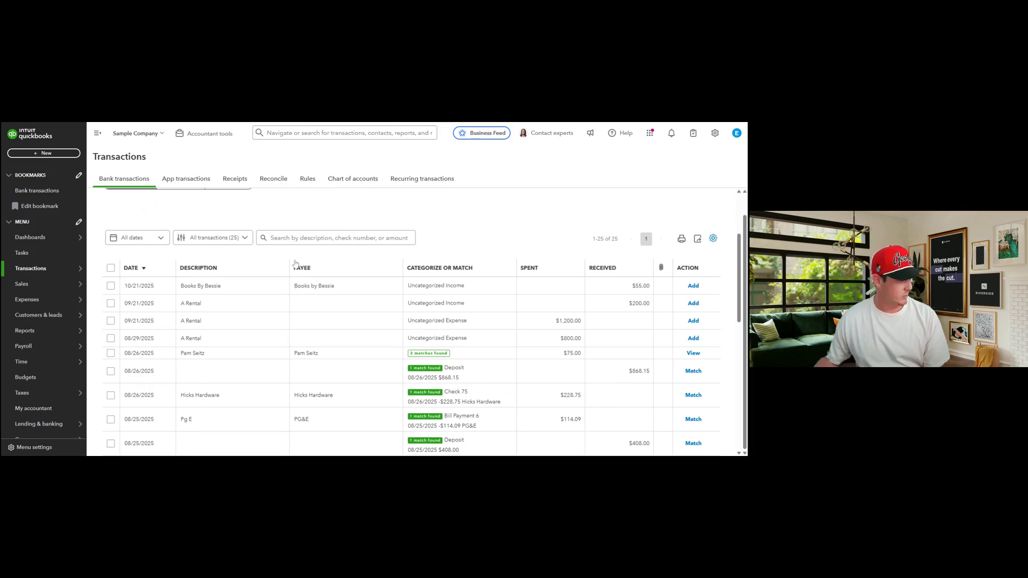
scroll(262, 265, down, 1)
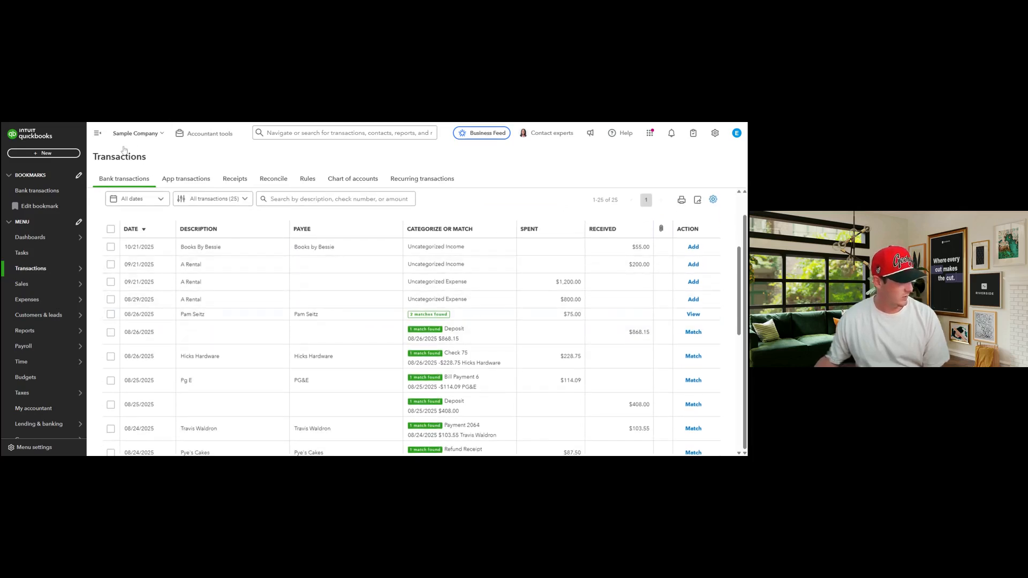
click(237, 298)
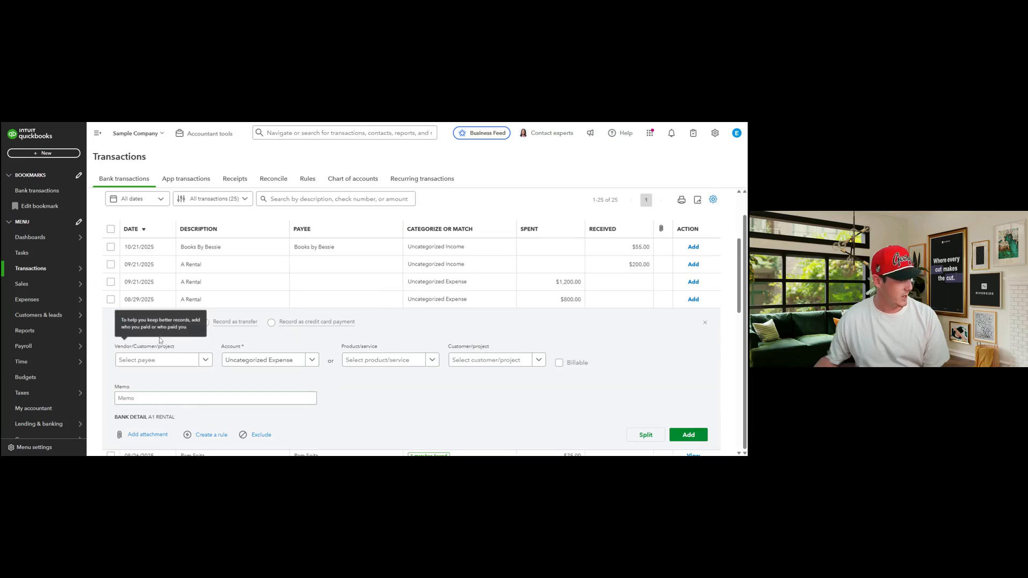
drag(105, 421, 179, 422)
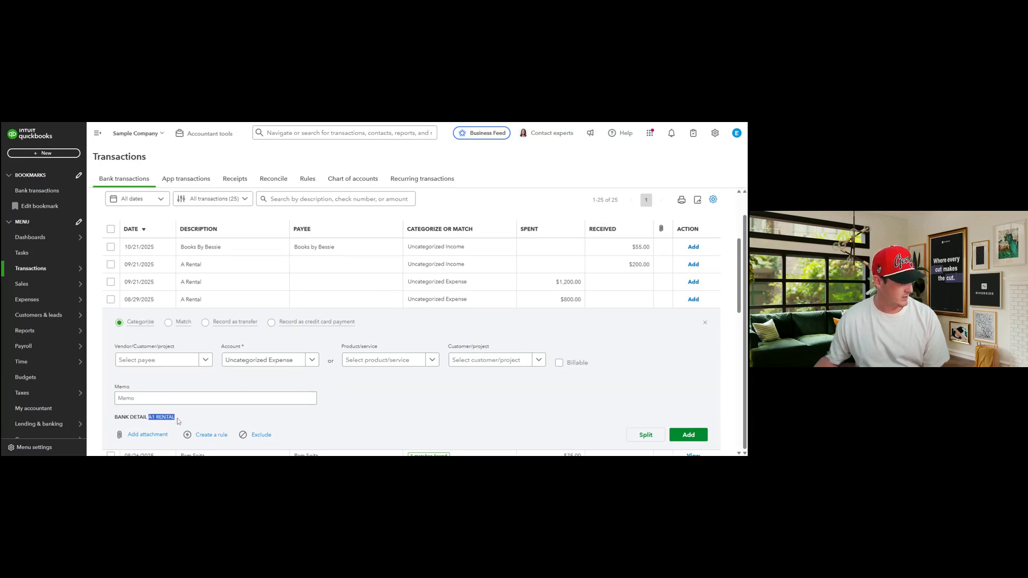
click(178, 421)
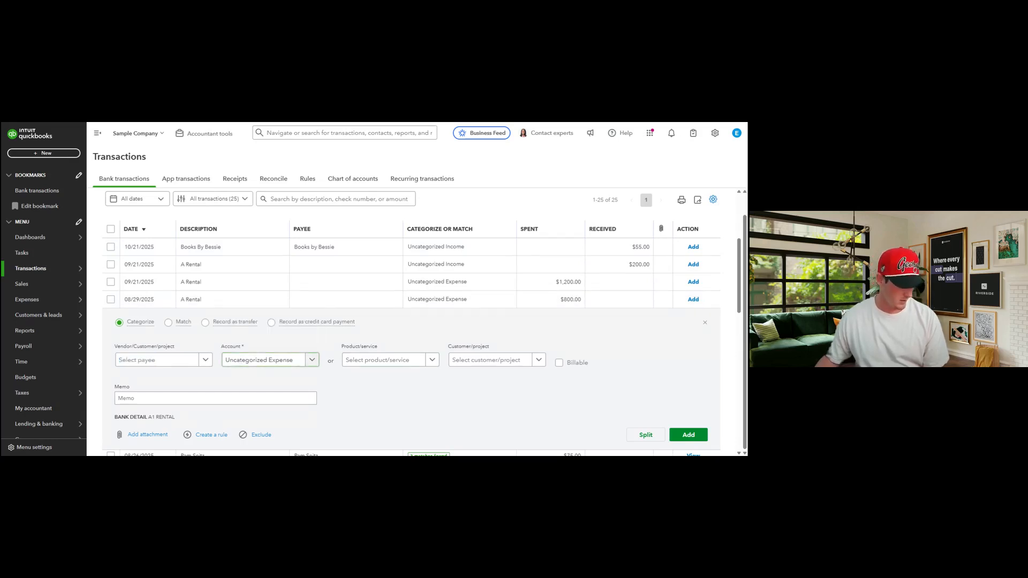
Look through the account and customer/project lists without changing either
drag(222, 346, 266, 348)
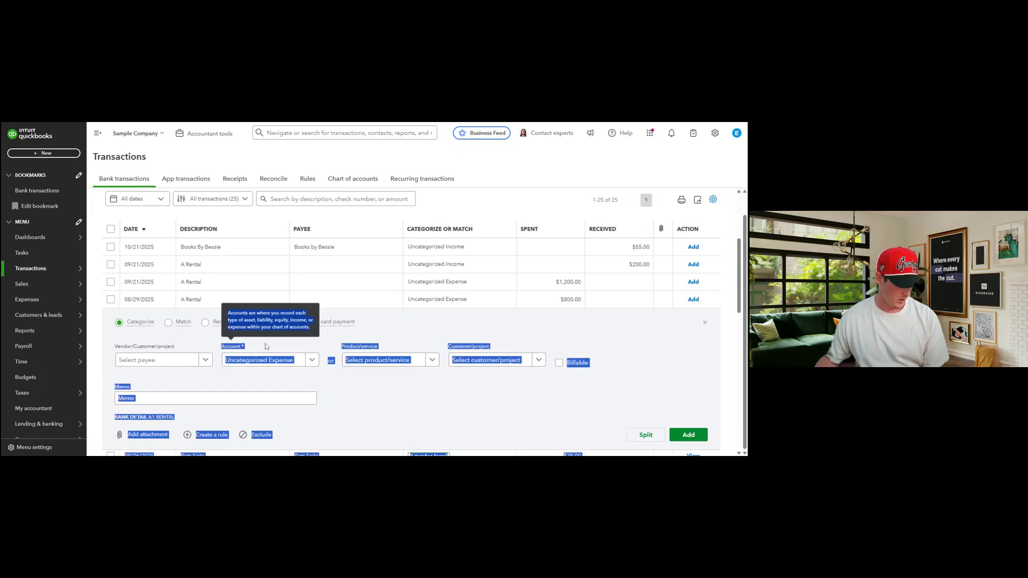
click(278, 358)
click(296, 366)
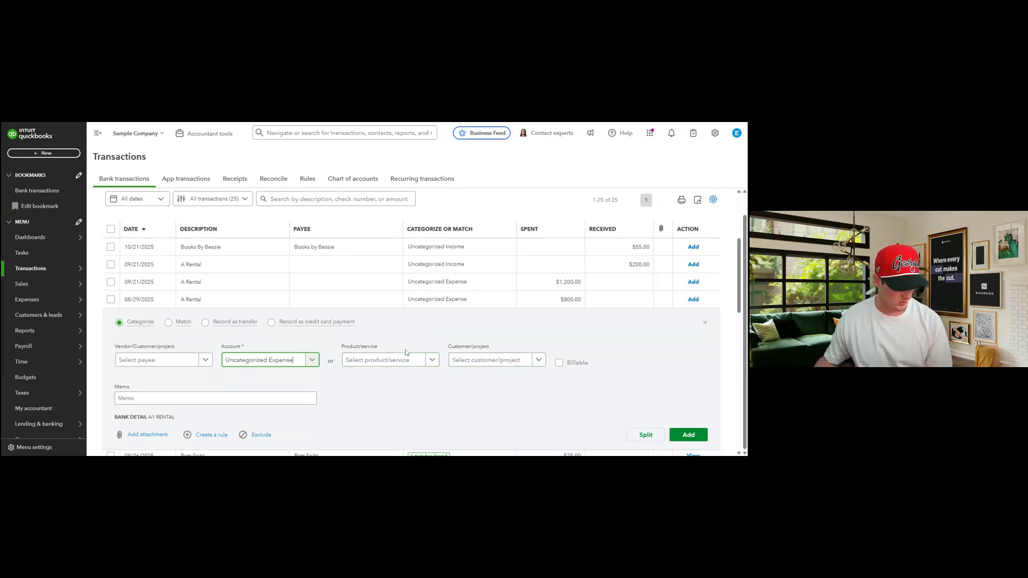
drag(409, 348, 528, 351)
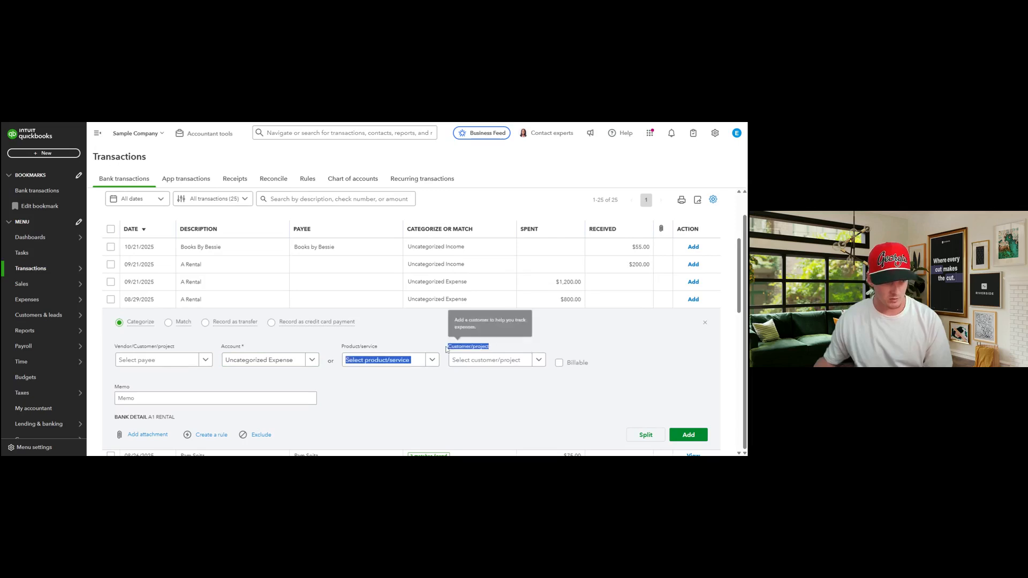
click(497, 376)
click(498, 360)
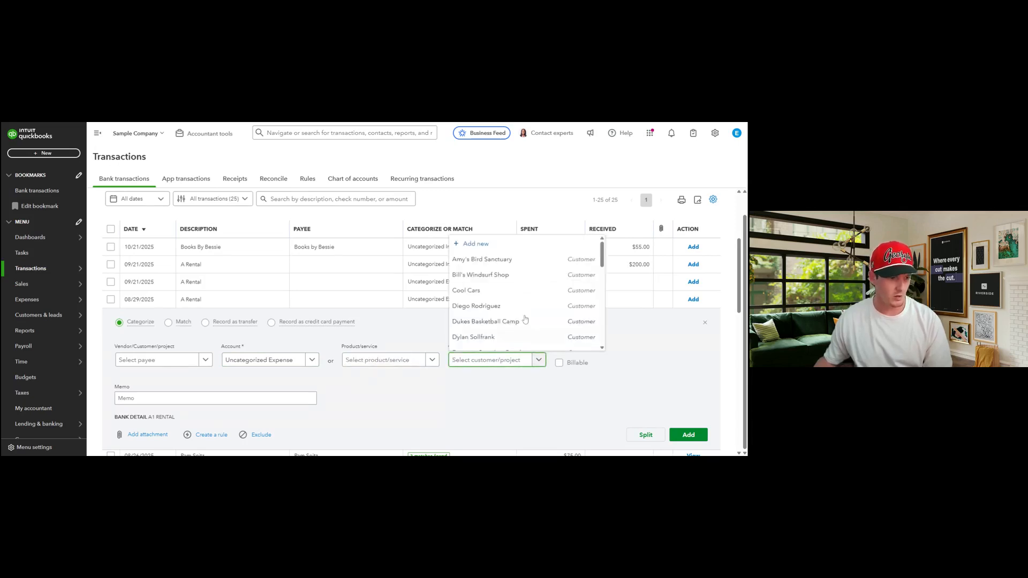
scroll(517, 309, down, 5)
scroll(518, 309, down, 3)
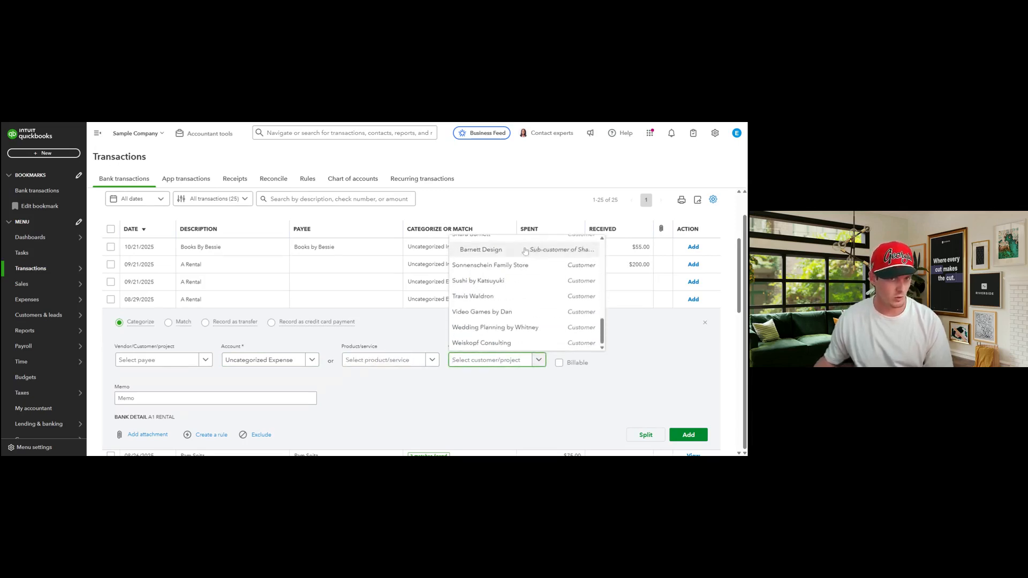
key(Escape)
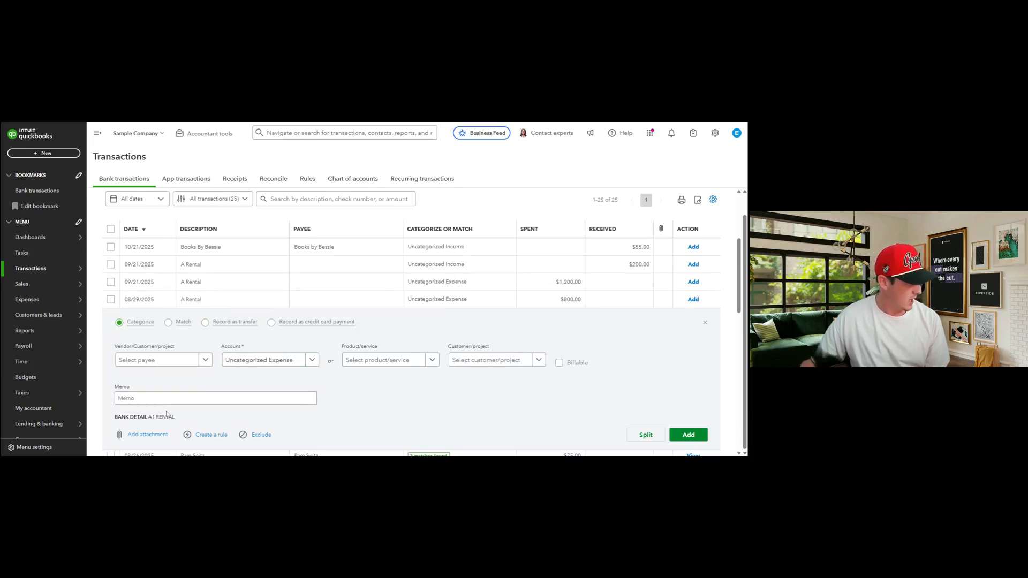
Enter 'a1 rental' as the payee for the A Rental transaction
click(134, 360)
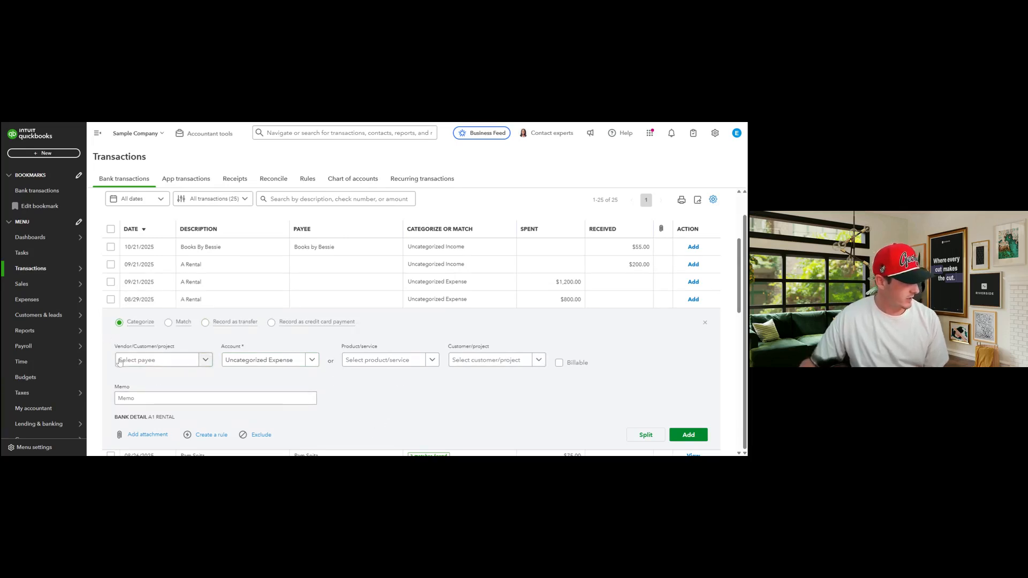
drag(114, 346, 253, 351)
click(253, 350)
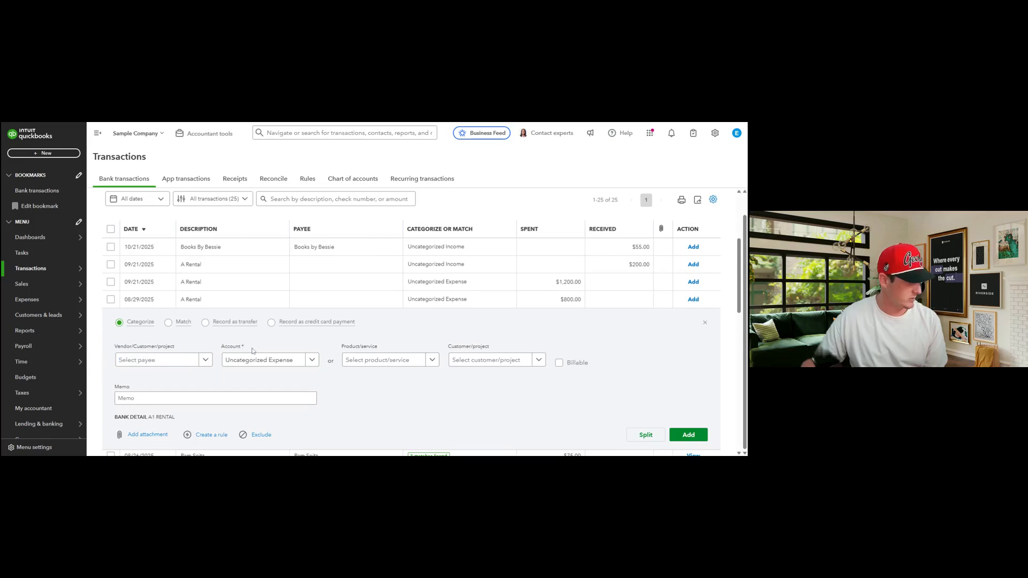
click(246, 398)
click(158, 361)
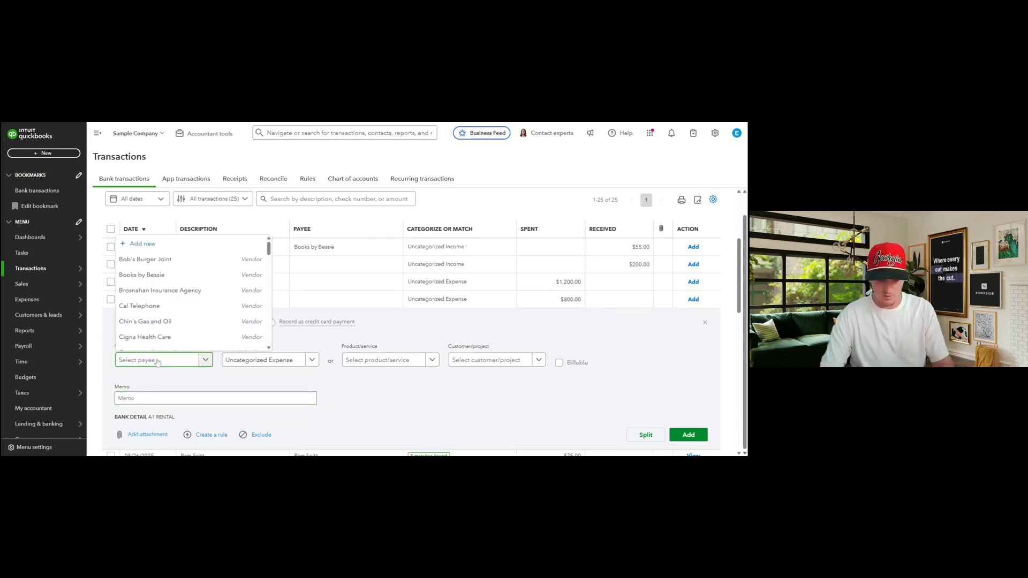
text(a1 rental)
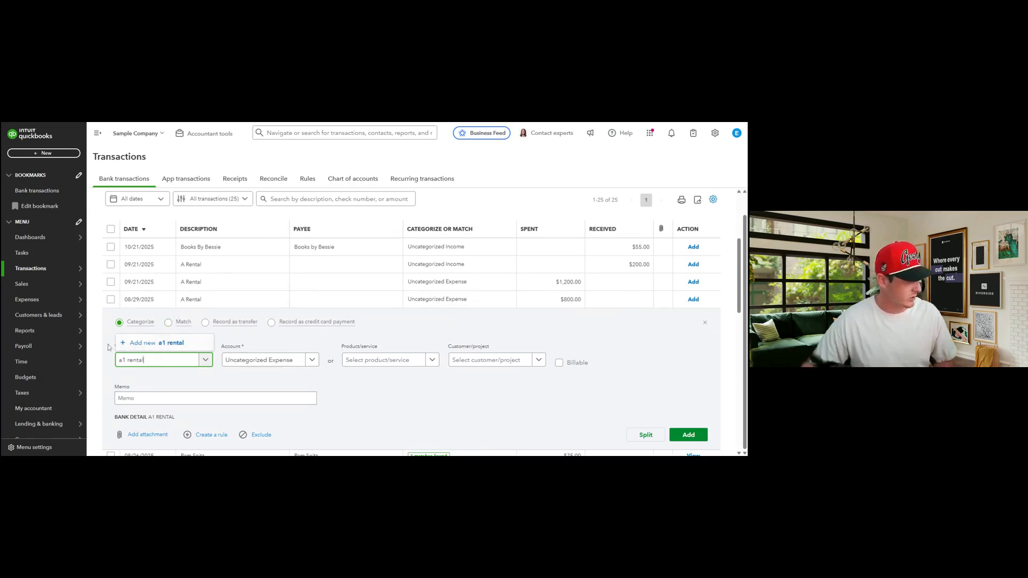
Add a new vendor 'a1 rental' and capitalise its company name to 'A1 rental'
click(153, 345)
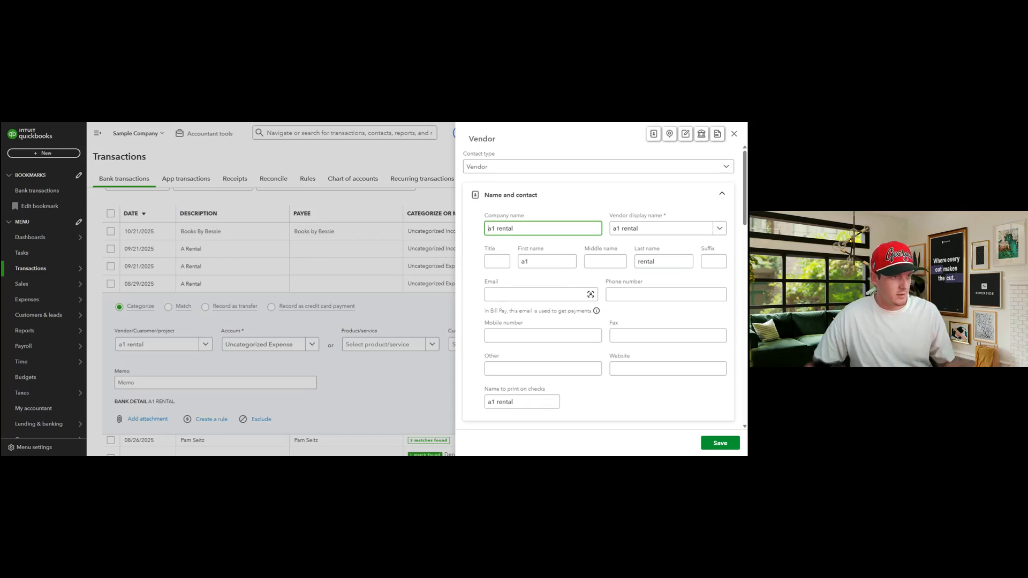
drag(490, 229, 487, 229)
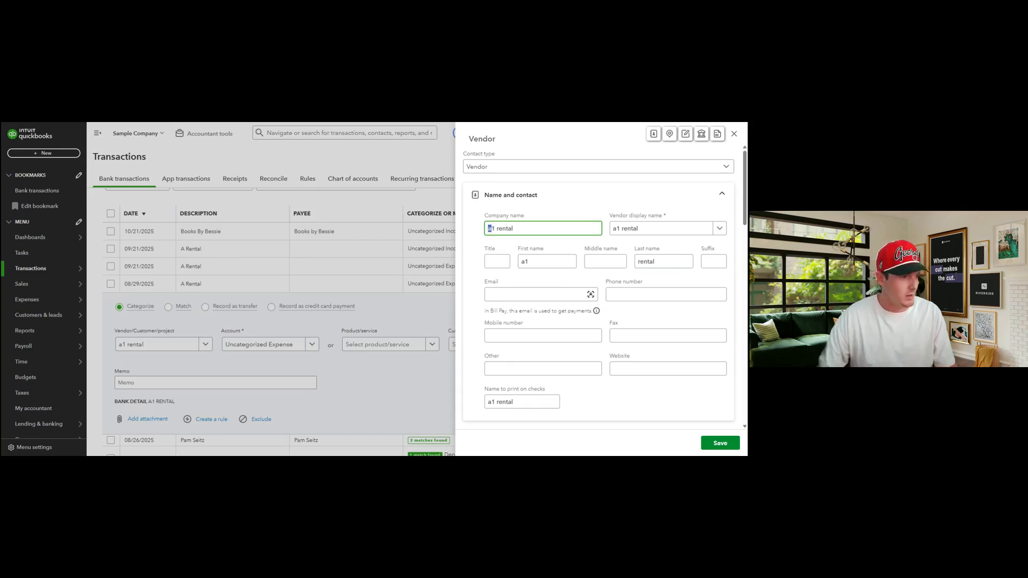
text(A)
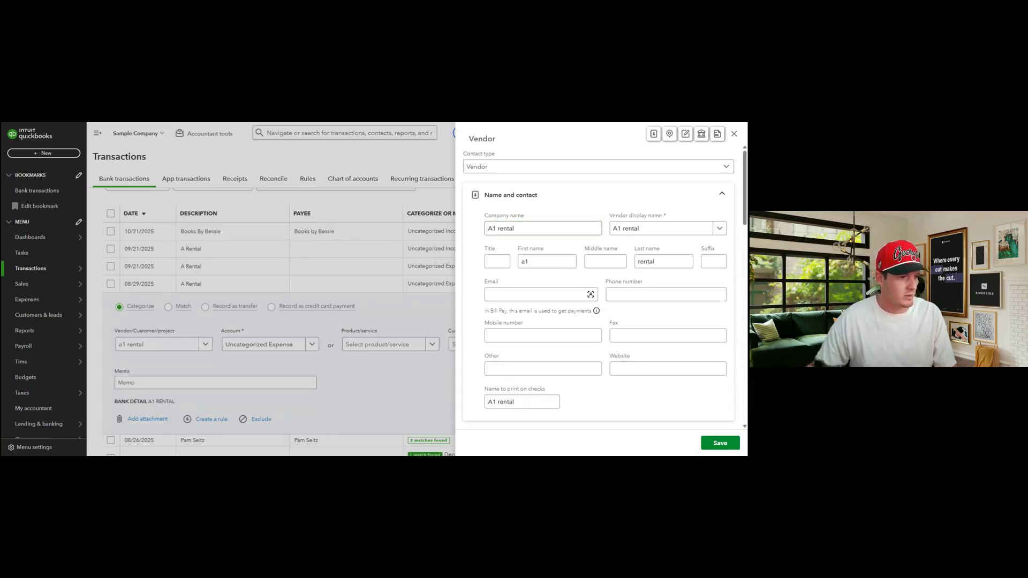
Fill in the vendor contact's first name, last name, e-mail and phone number
drag(529, 262, 518, 267)
text(John)
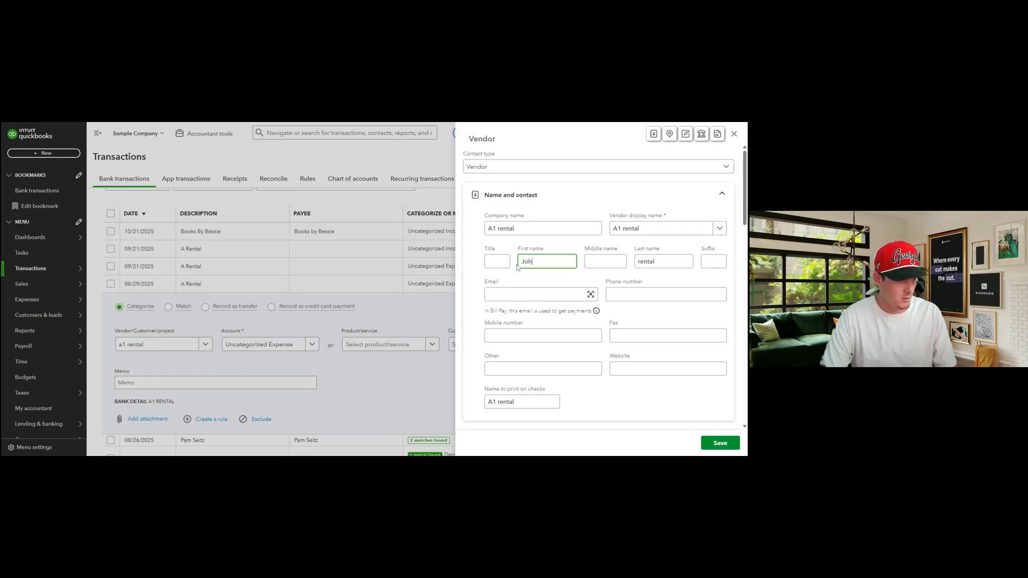
key(Tab)
key(Tab)
text(Smit)
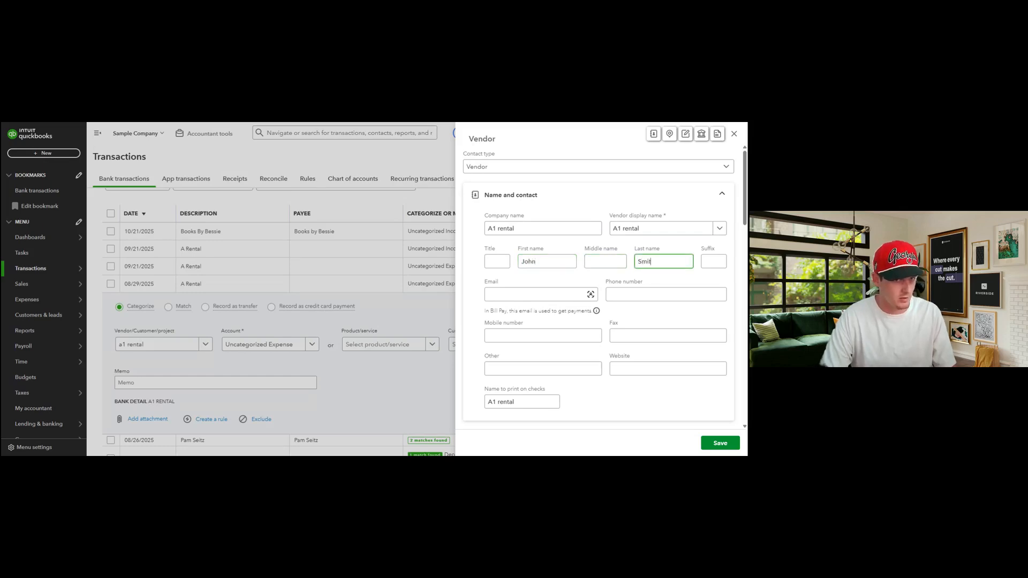
key(Tab)
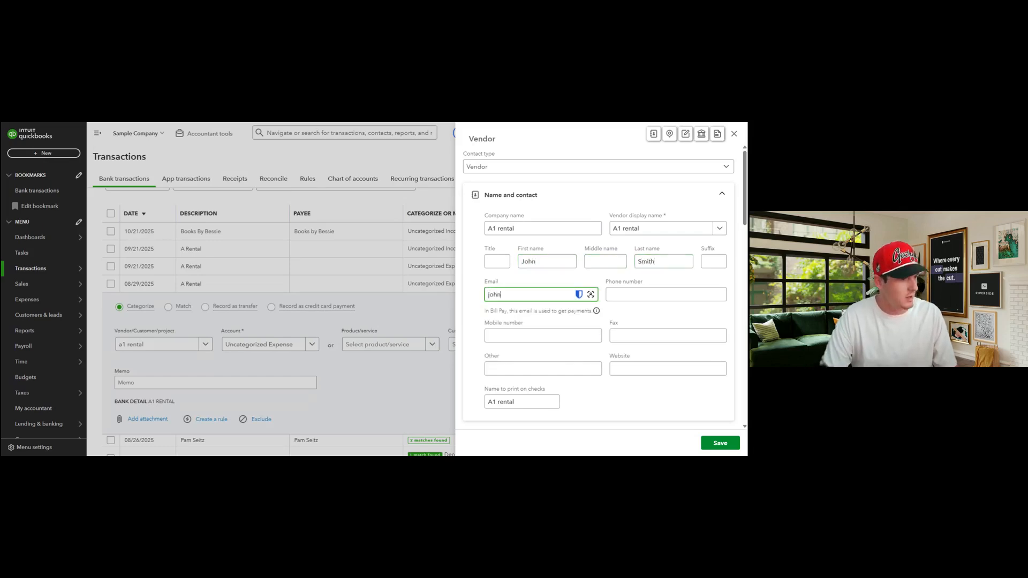
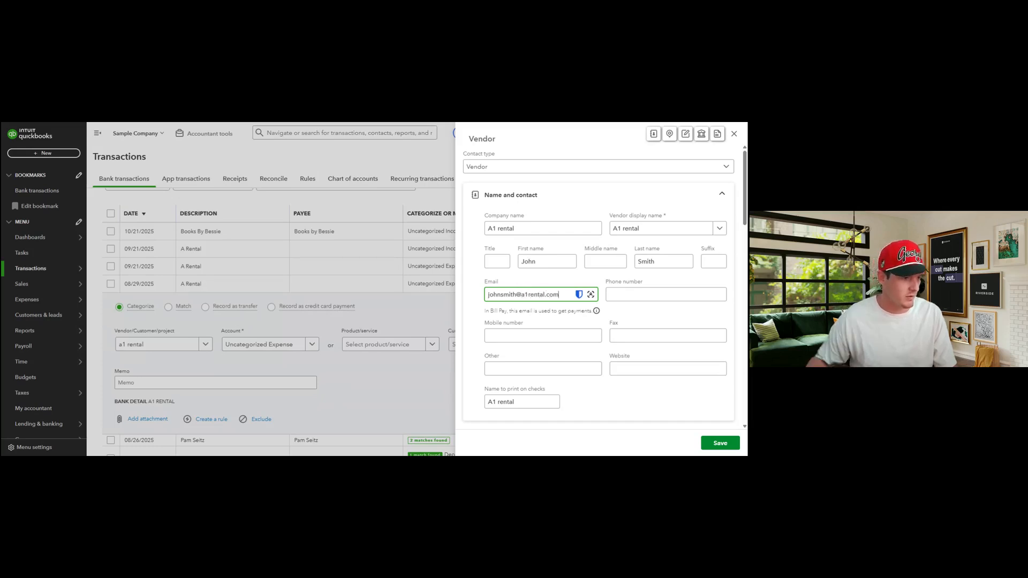
key(Tab)
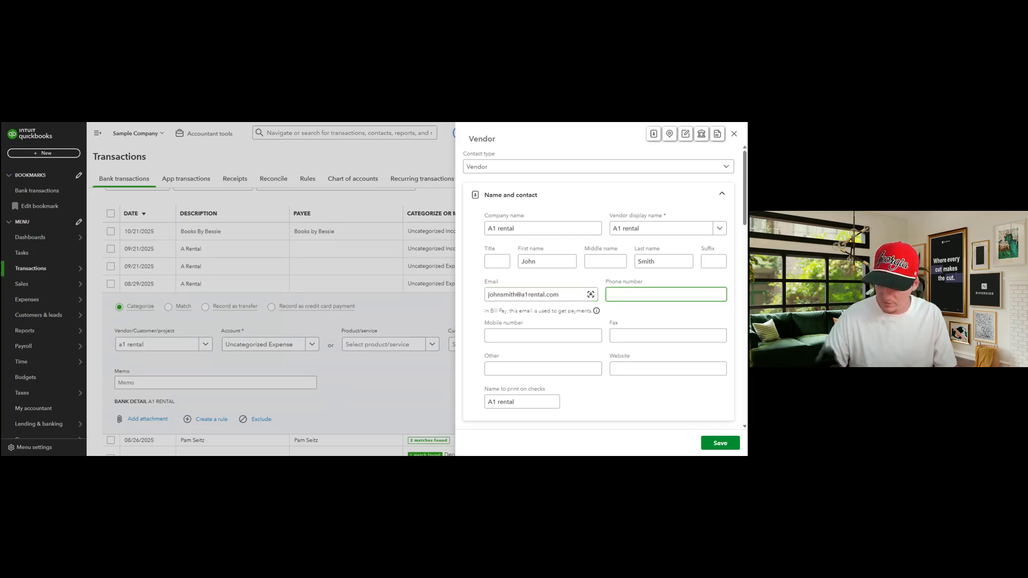
text(888-)
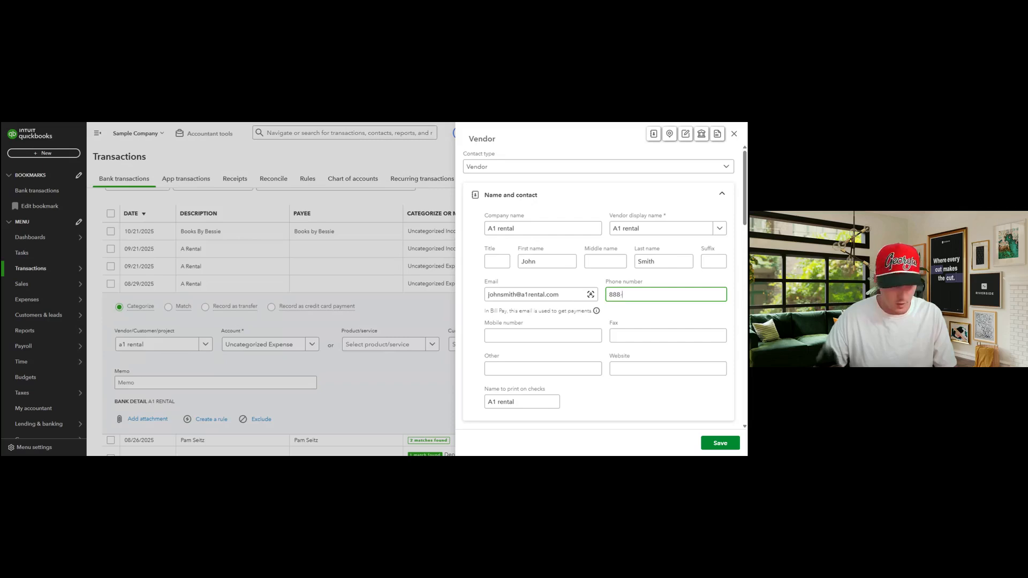
text(888-8888)
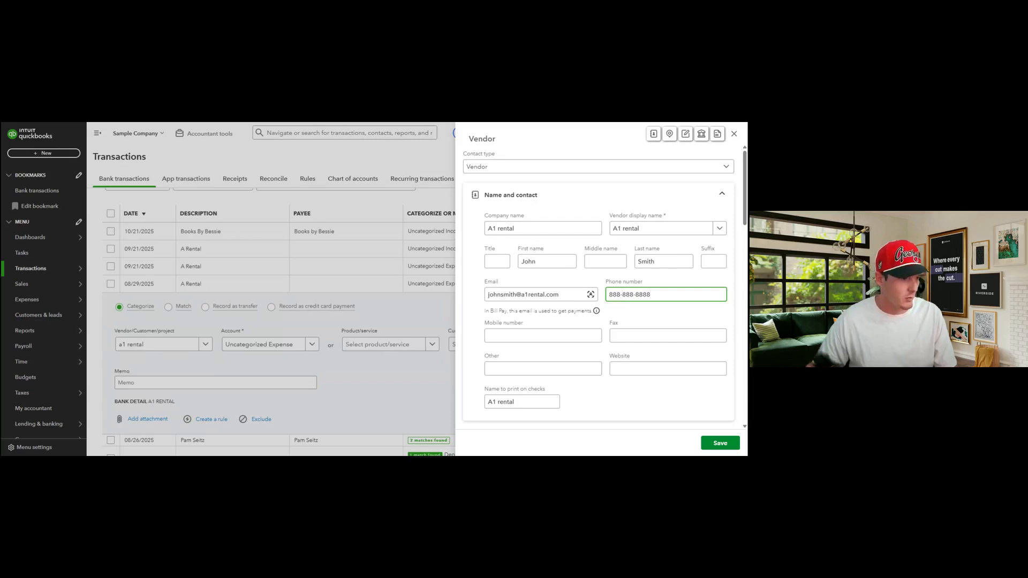
click(482, 298)
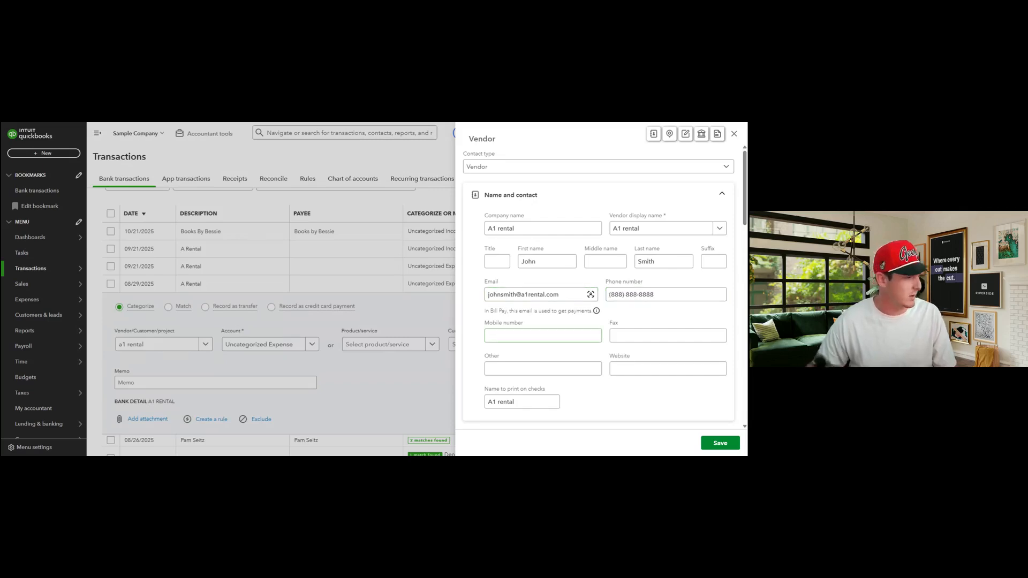
scroll(536, 300, down, 1)
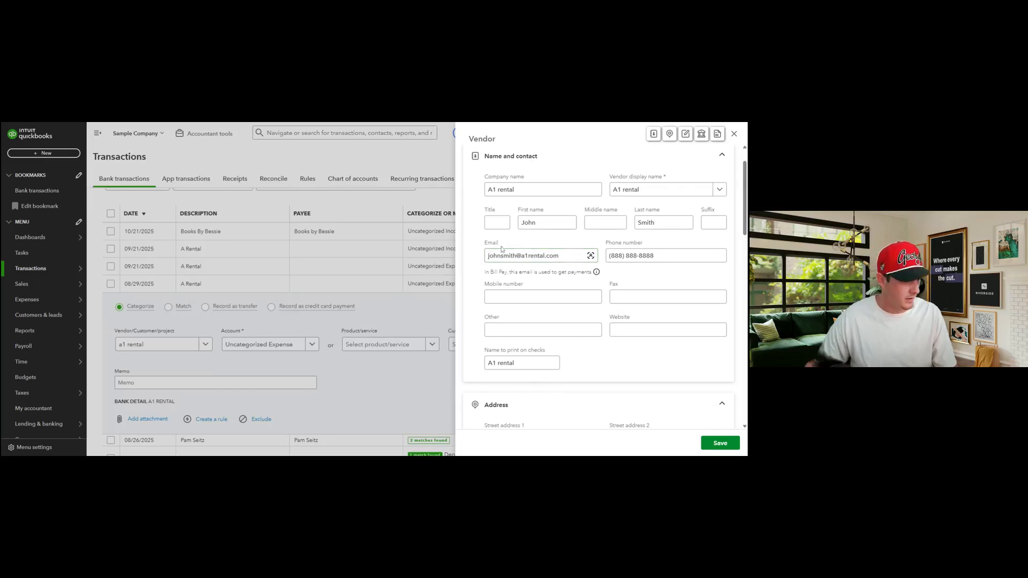
scroll(543, 299, down, 5)
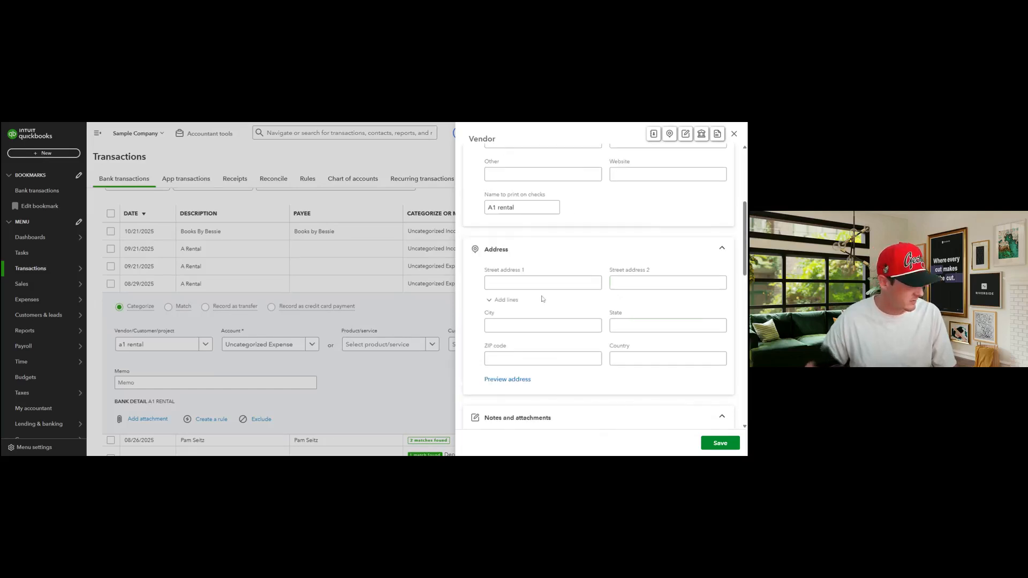
Enter the vendor's street address, city and state in the Address section
click(542, 244)
text(123)
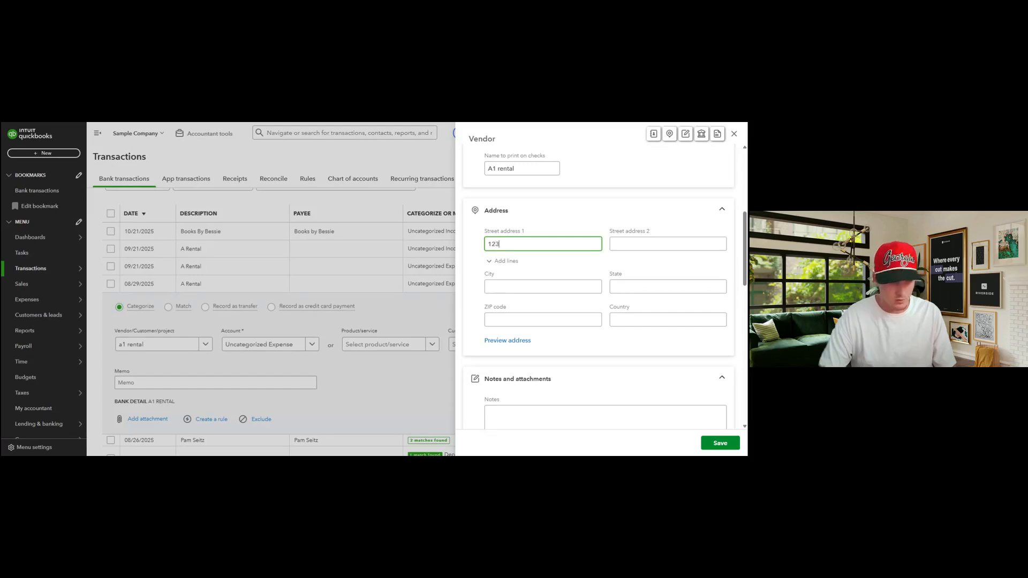
text( Address St.)
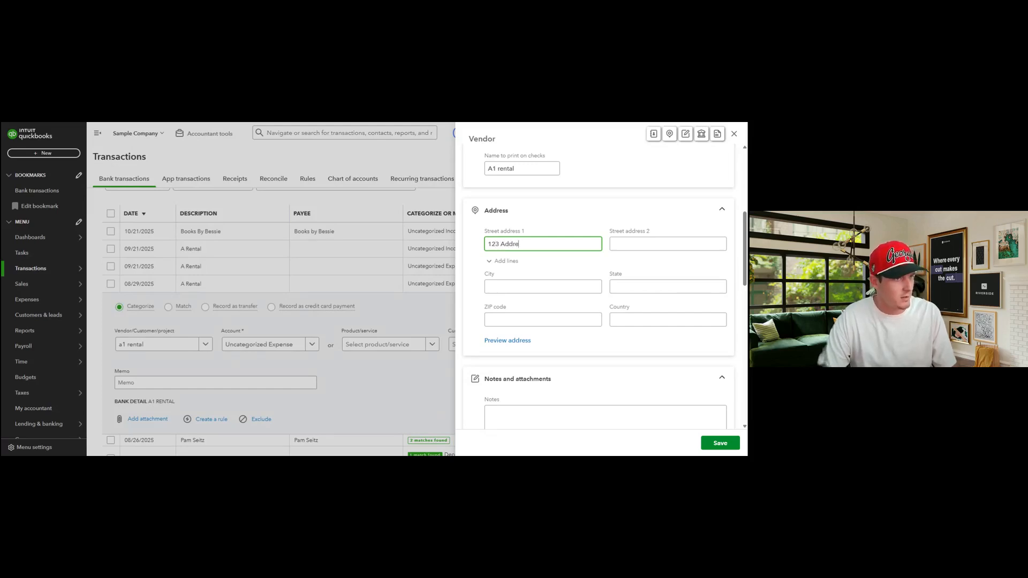
key(Tab)
text(City)
key(Tab)
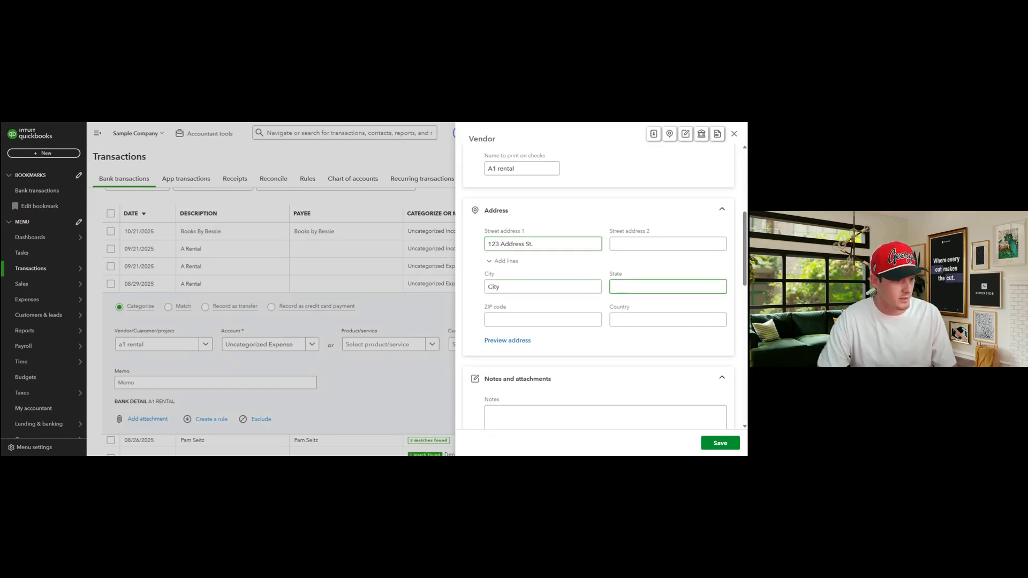
text(State)
key(Tab)
key(Tab)
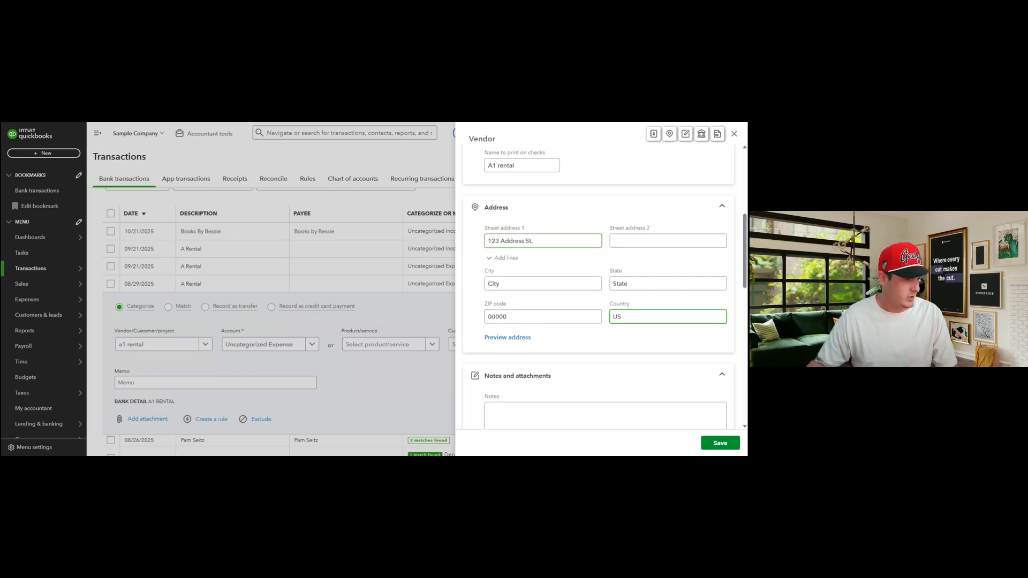
scroll(592, 226, down, 5)
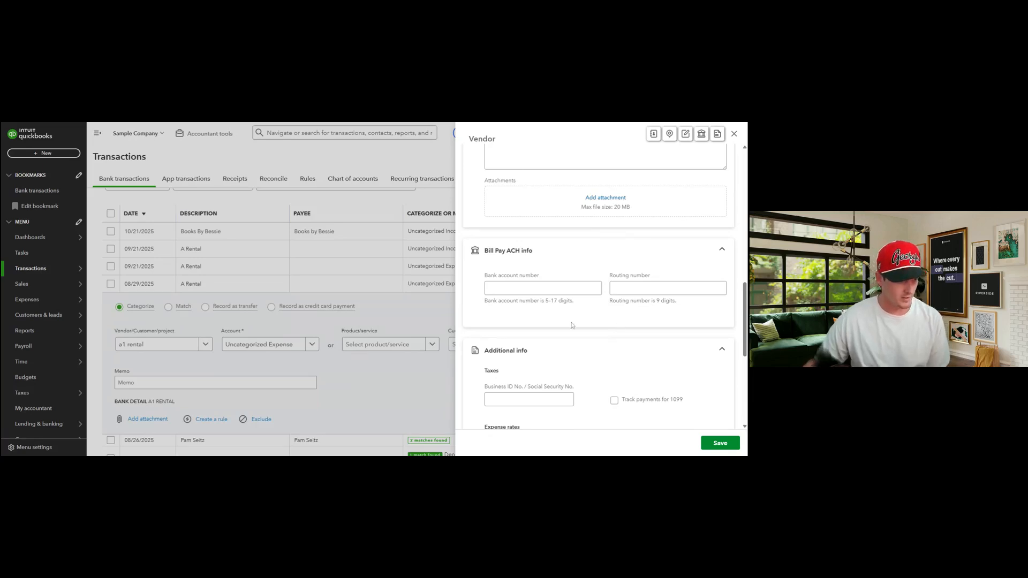
Turn on 1099 payment tracking for the A1 rental vendor
scroll(567, 312, down, 1)
scroll(559, 306, down, 1)
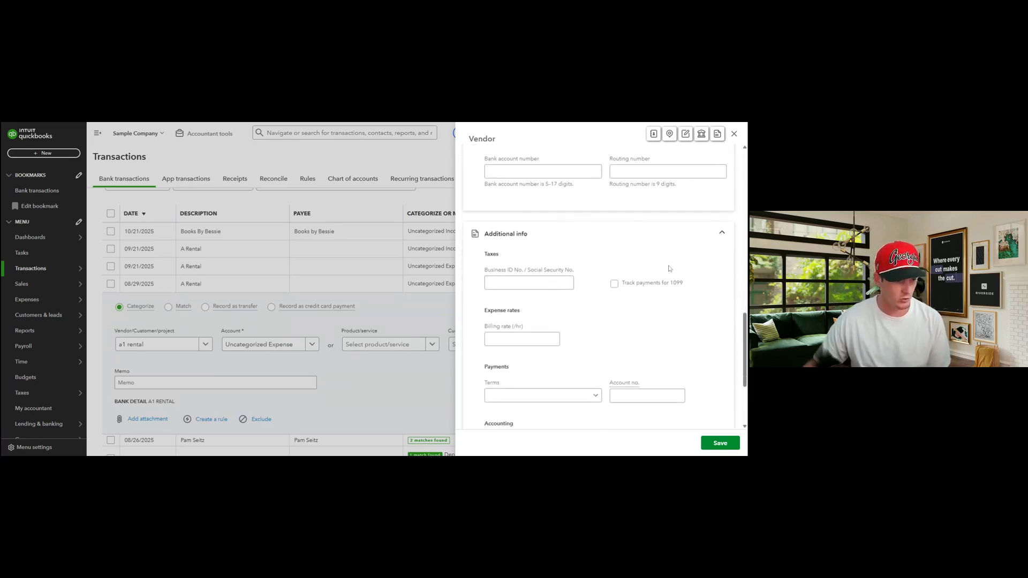
click(616, 285)
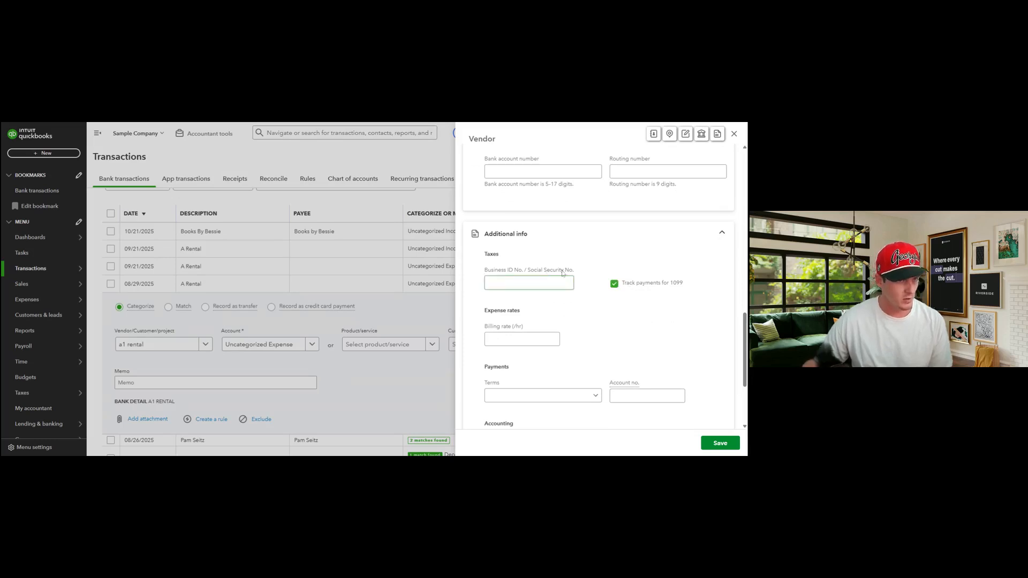
click(614, 284)
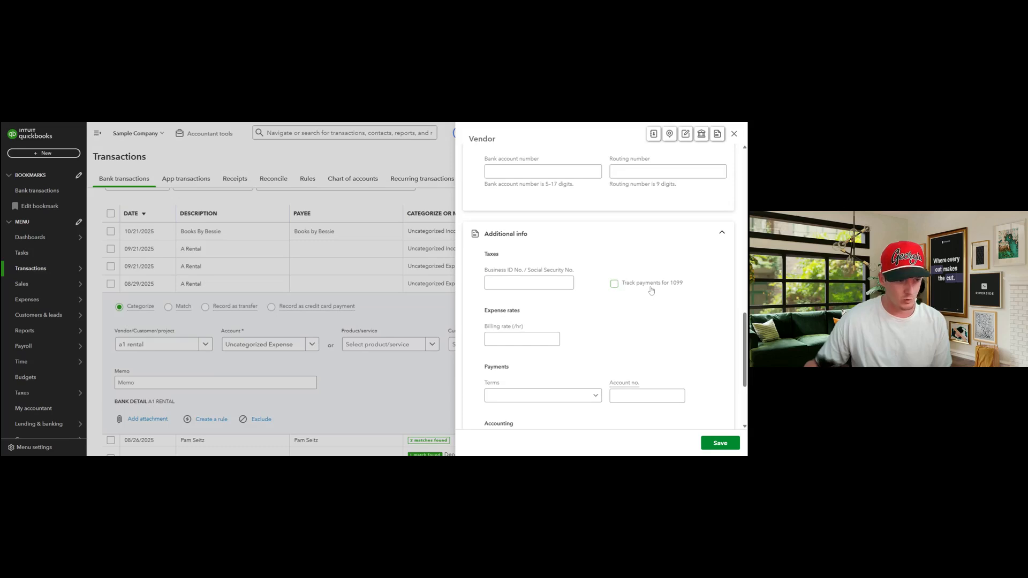
click(615, 284)
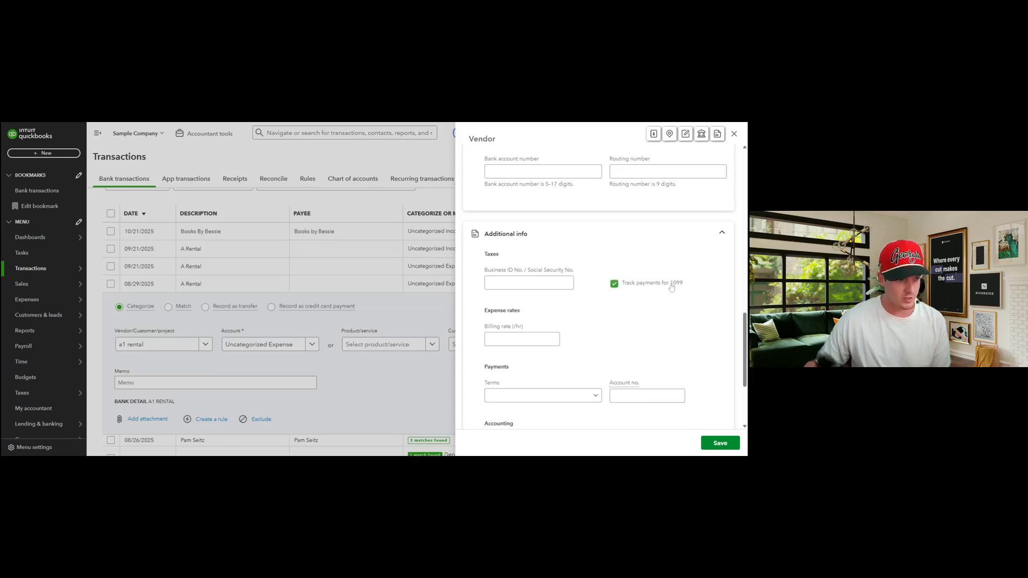
Choose Net 30 from the vendor's Terms list
scroll(600, 304, down, 3)
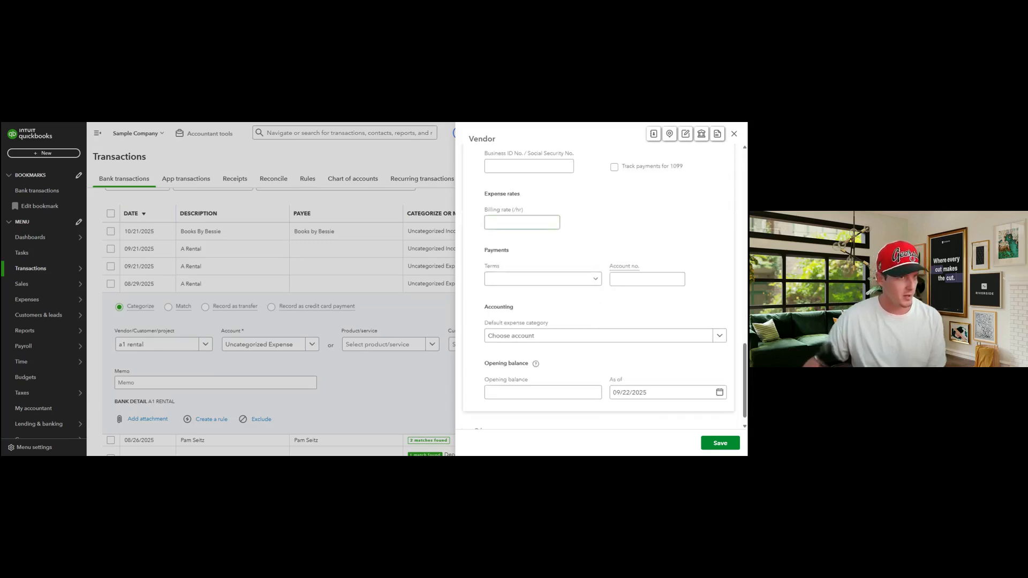
scroll(624, 274, up, 1)
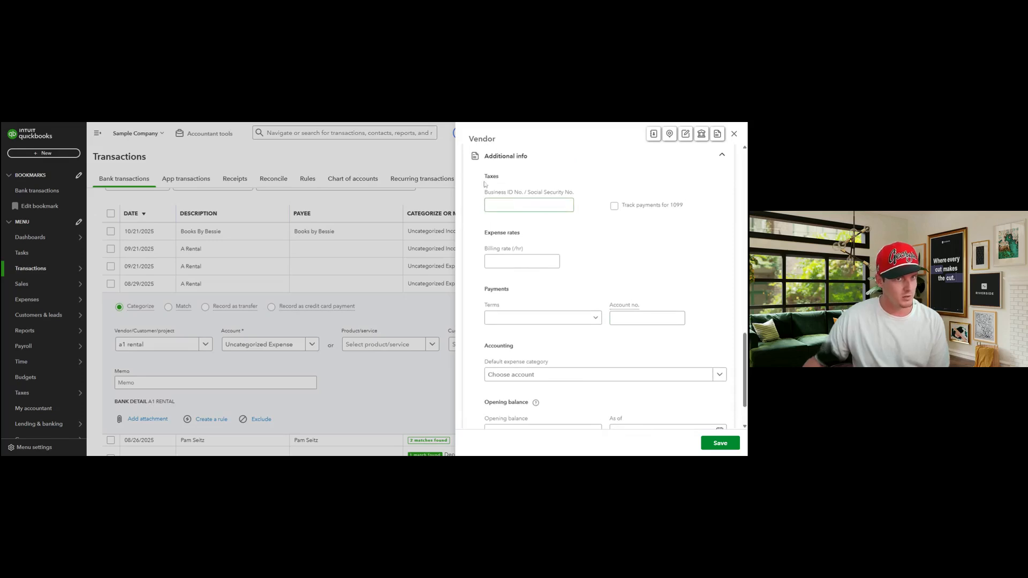
click(582, 318)
key(Down)
key(Down)
key(Down)
key(Down)
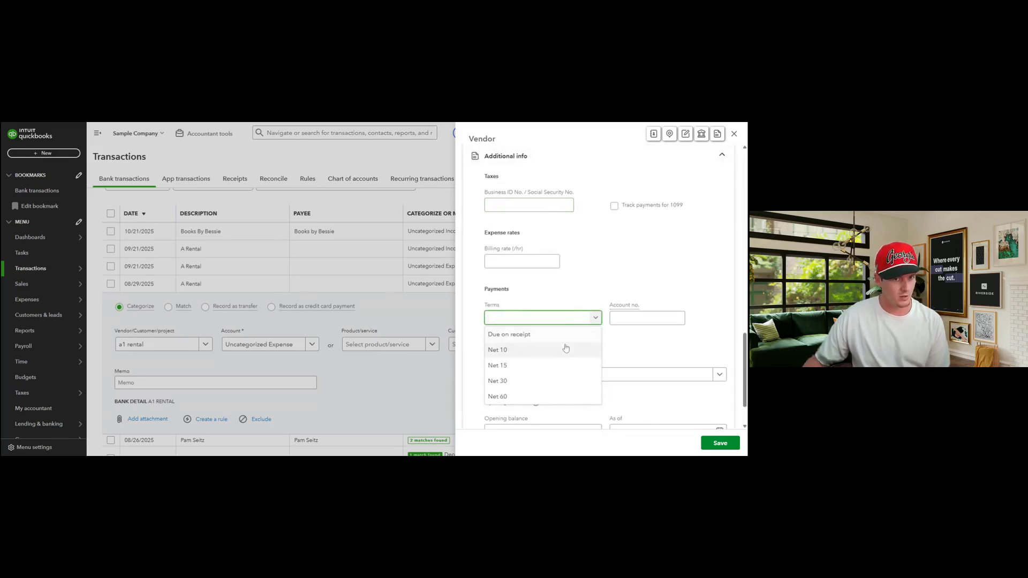
click(638, 370)
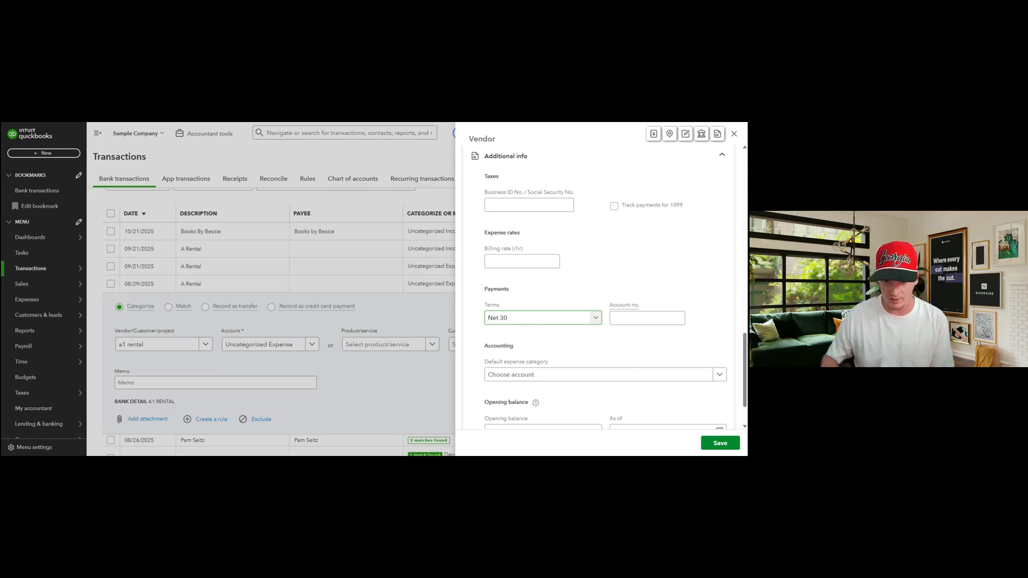
scroll(599, 289, down, 1)
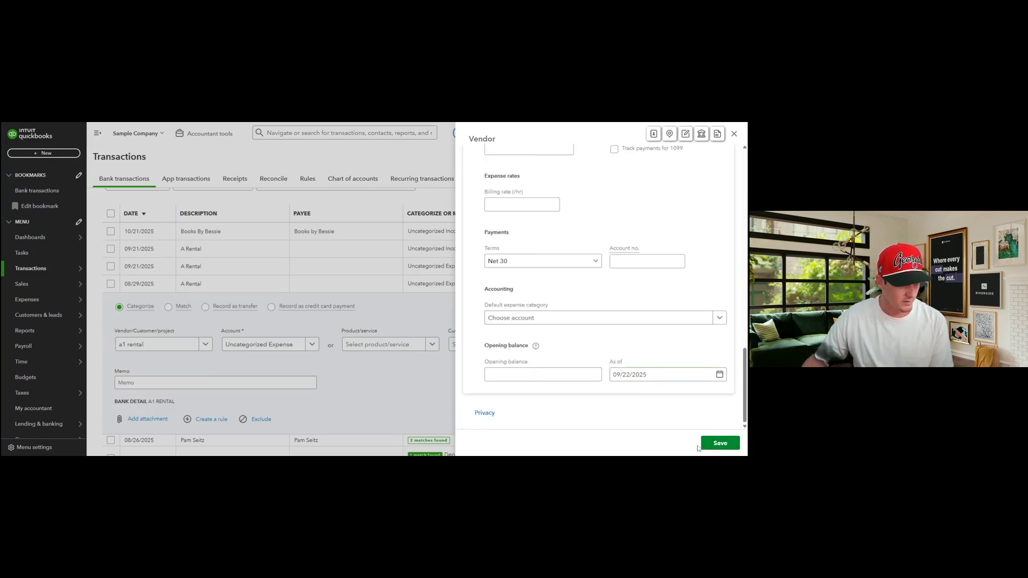
Save vendor A1 rental, then add the 08/29 charge as Equipment Rental with memo 'Rented for a job in City, State.'
click(733, 444)
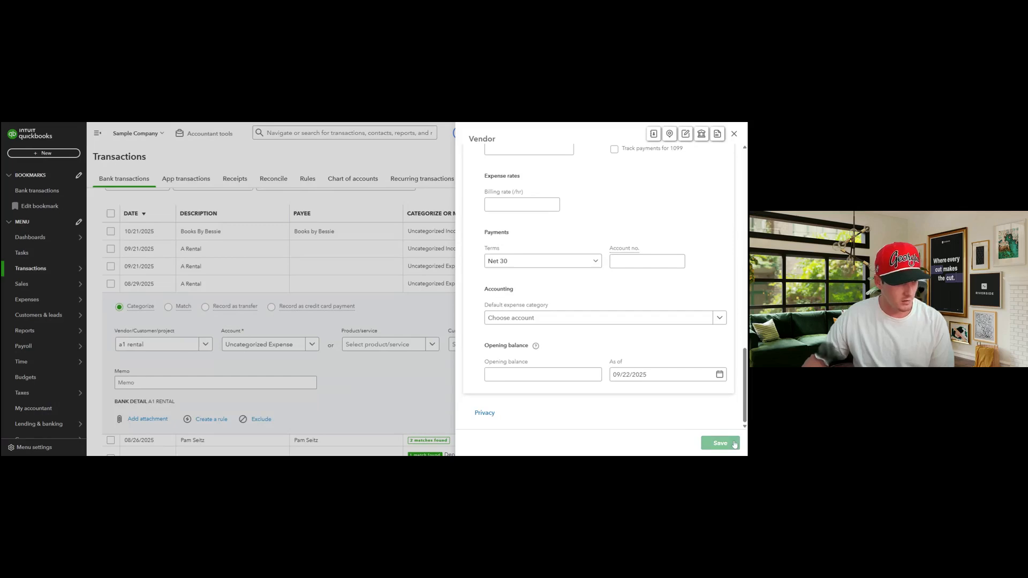
click(283, 346)
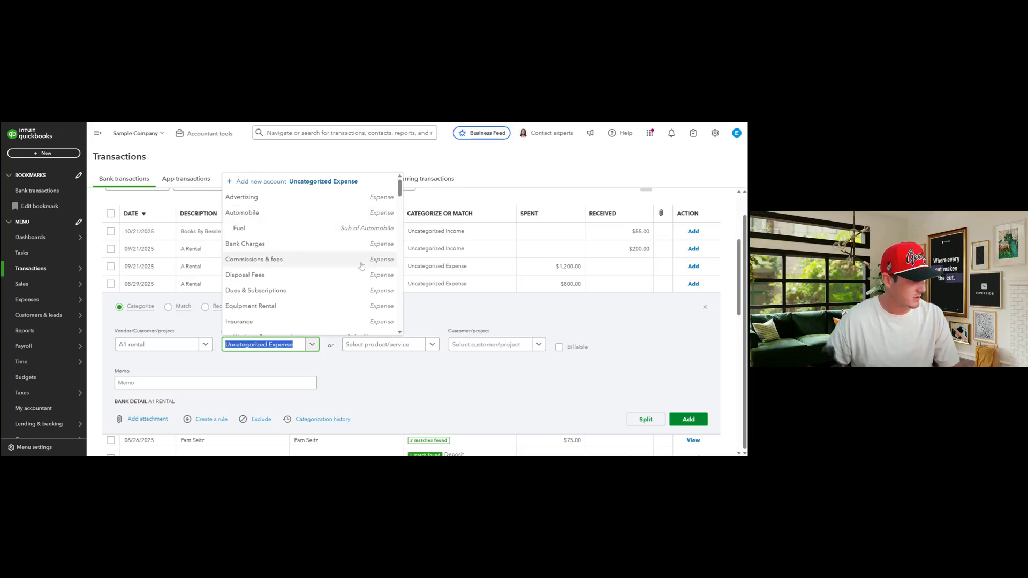
click(360, 306)
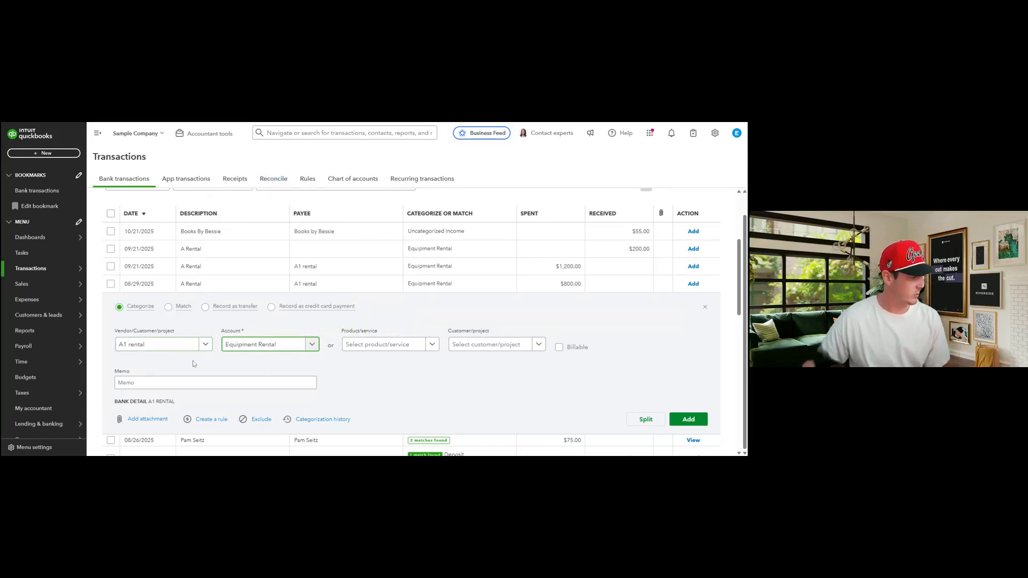
click(196, 382)
text(Rented for a job in City, State.)
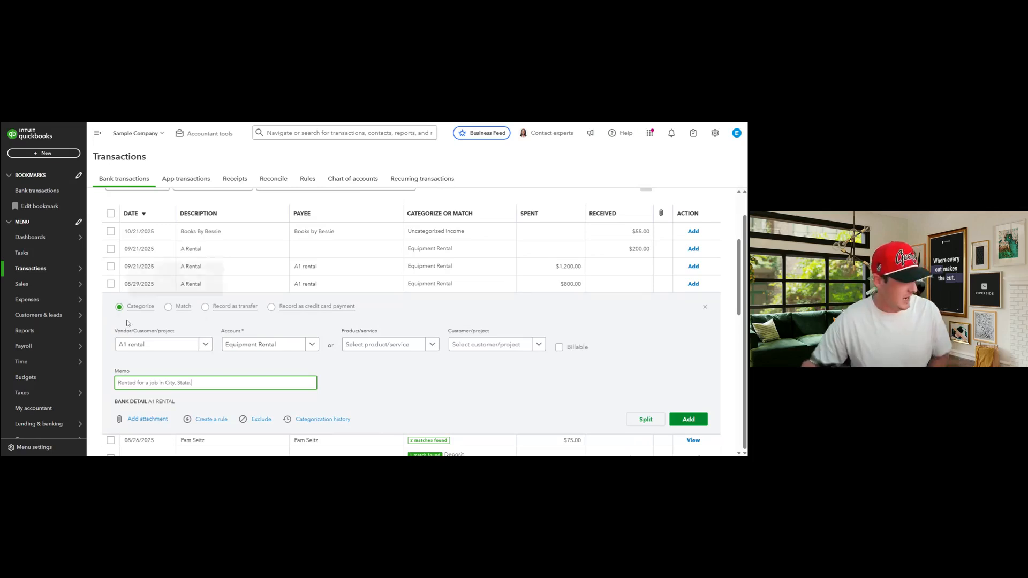
click(340, 378)
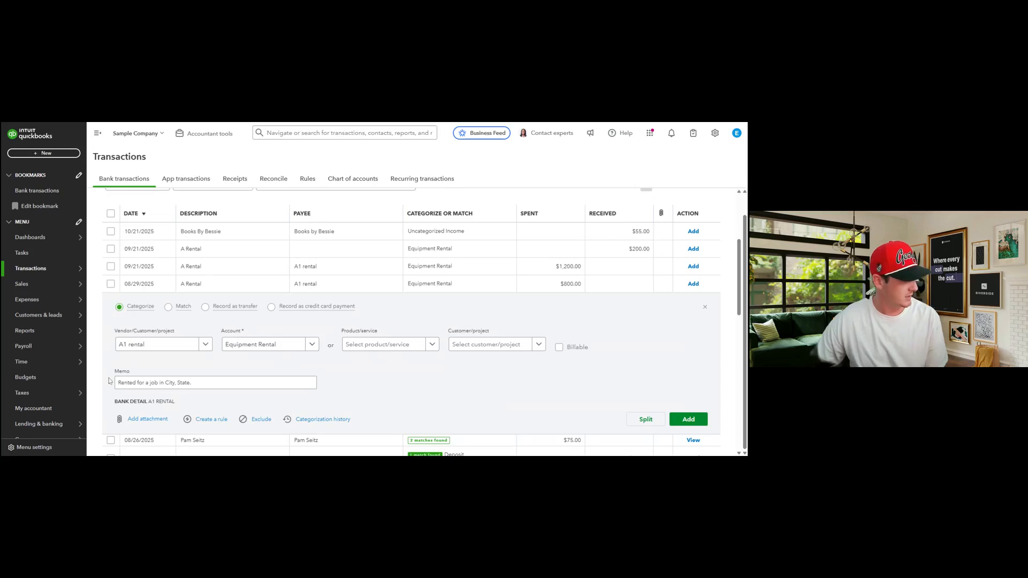
click(688, 420)
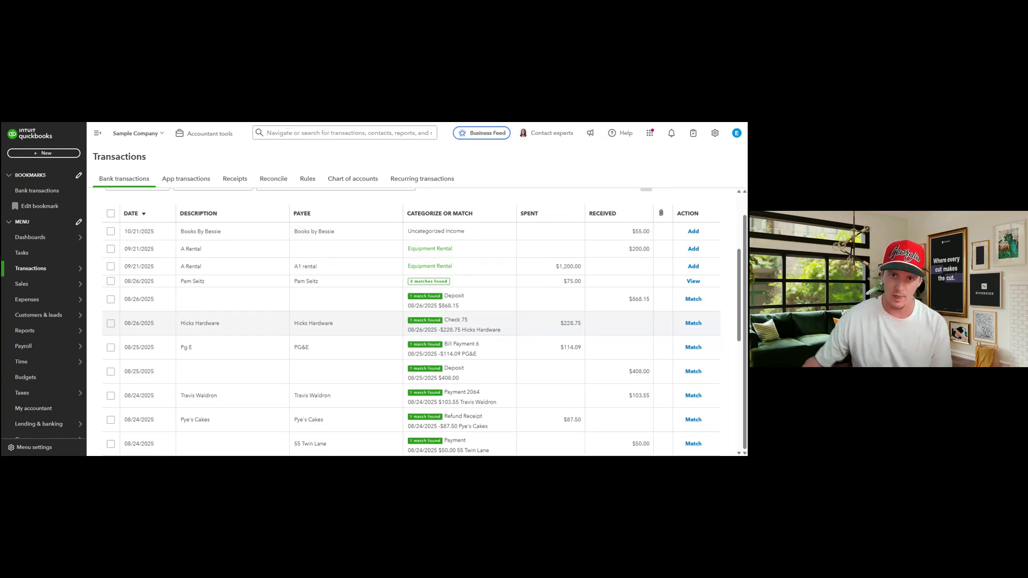
Compare the Savings bank and QuickBooks balances, then go to Reconcile
scroll(262, 257, up, 3)
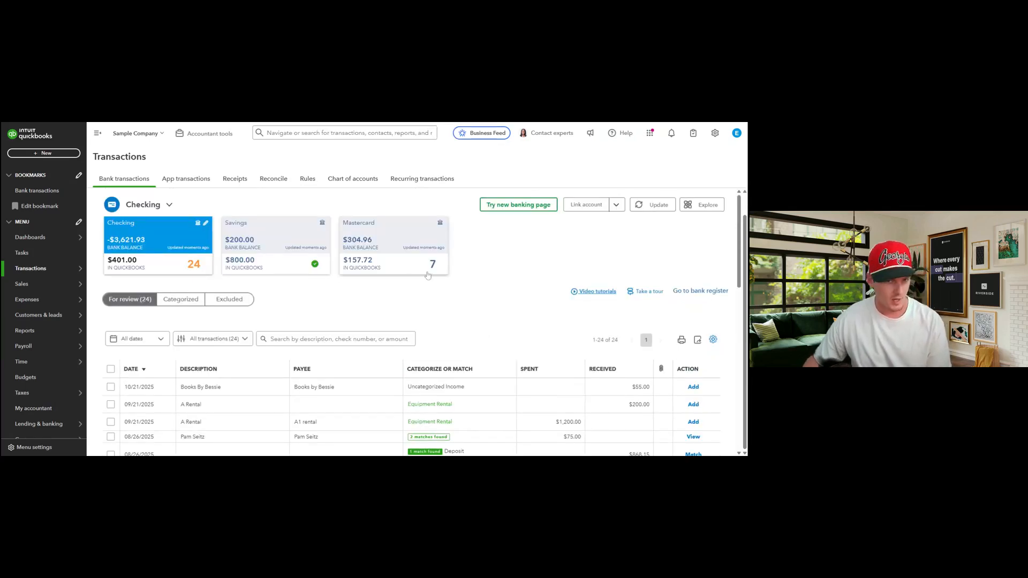
click(257, 255)
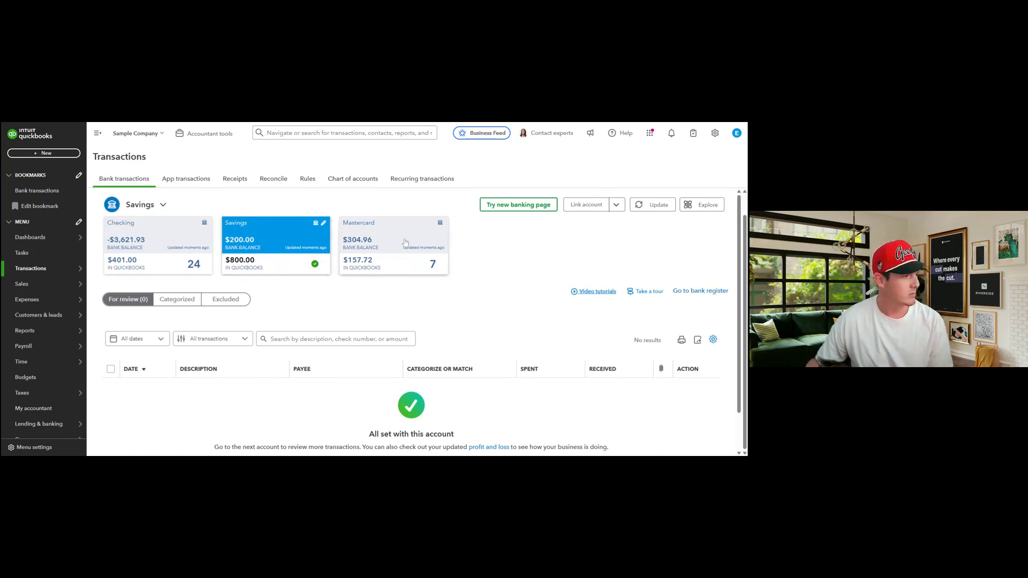
scroll(450, 414, down, 1)
scroll(401, 375, up, 1)
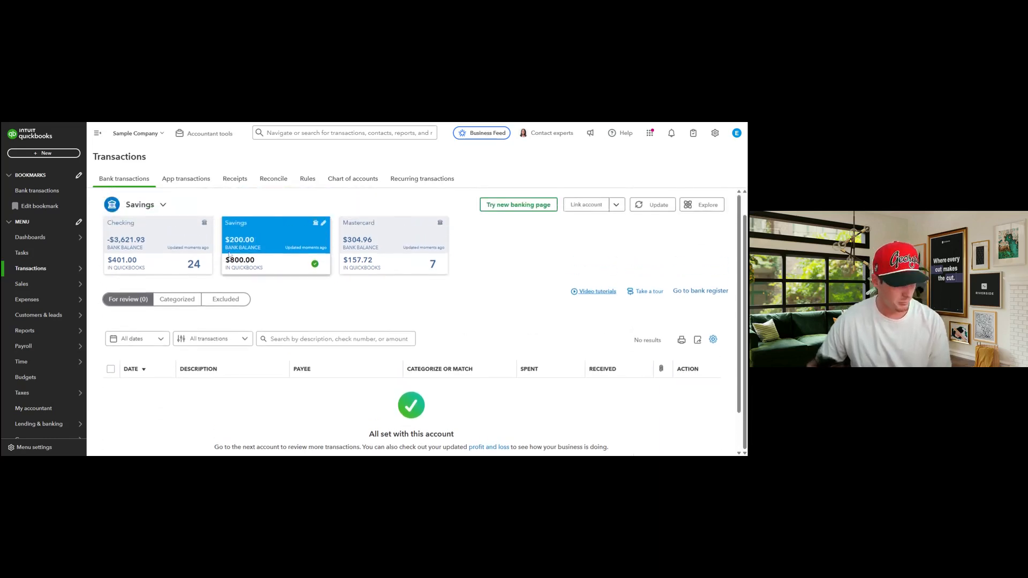
drag(227, 252, 289, 271)
click(289, 271)
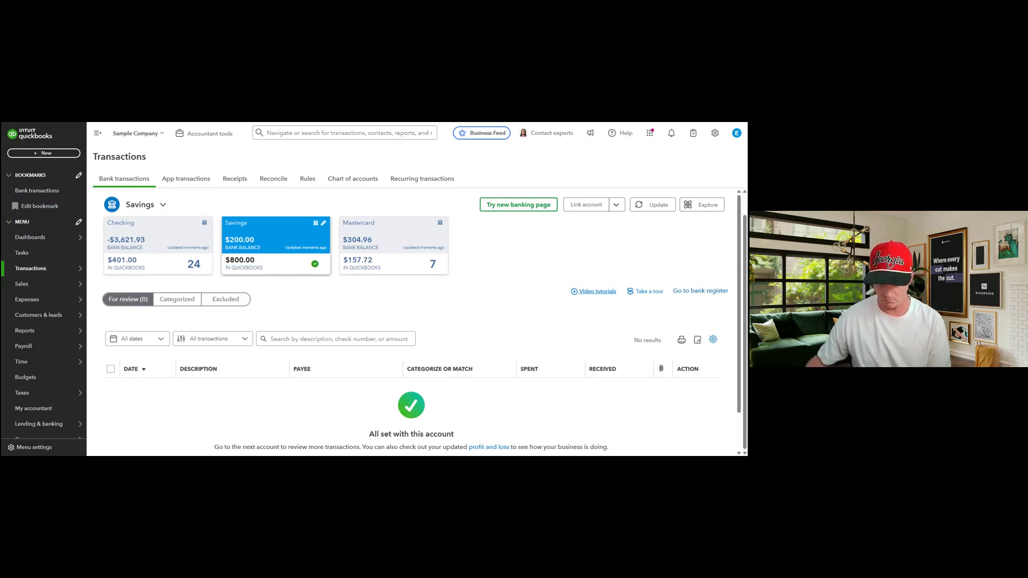
click(261, 180)
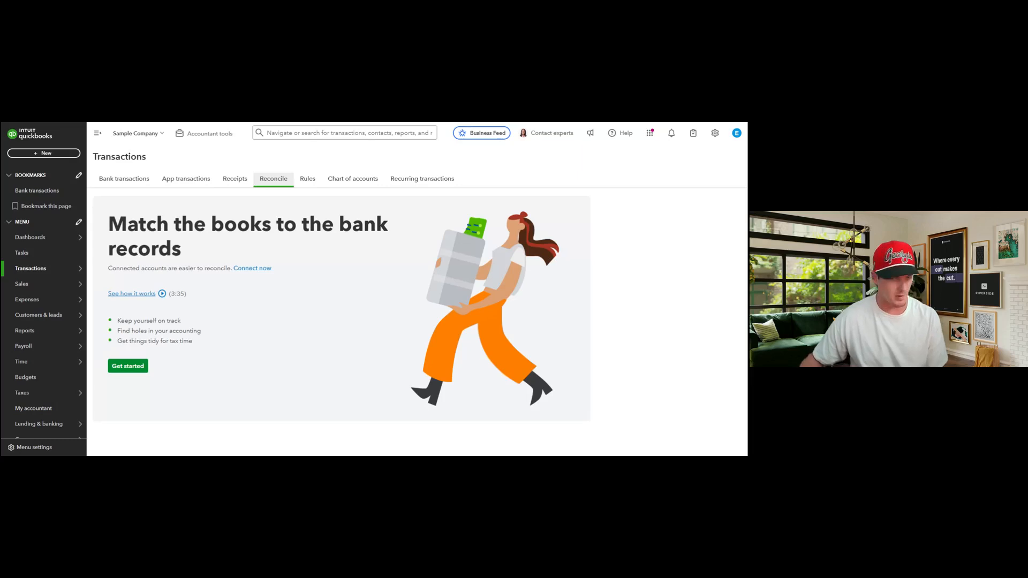
Start the Savings reconciliation and review its $600.00 beginning balance, $200.00 deposit and $0.00 difference
click(131, 368)
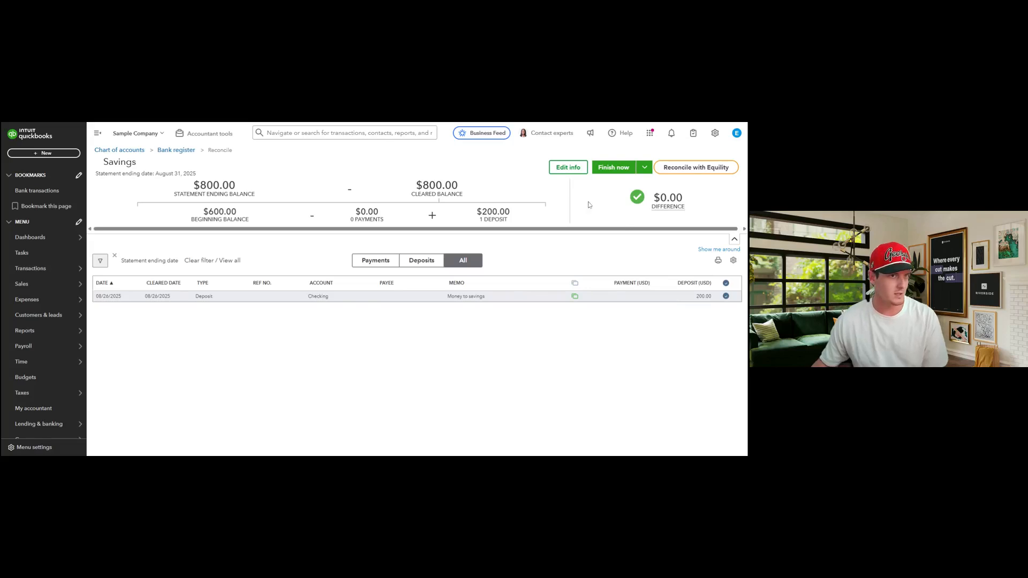
drag(697, 207, 632, 191)
click(631, 191)
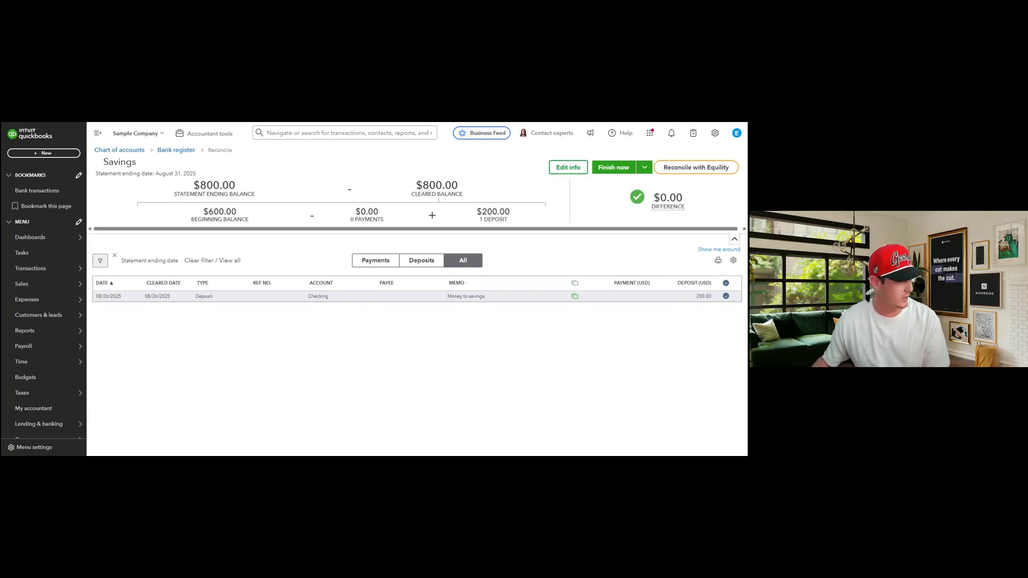
drag(168, 222, 231, 212)
click(231, 212)
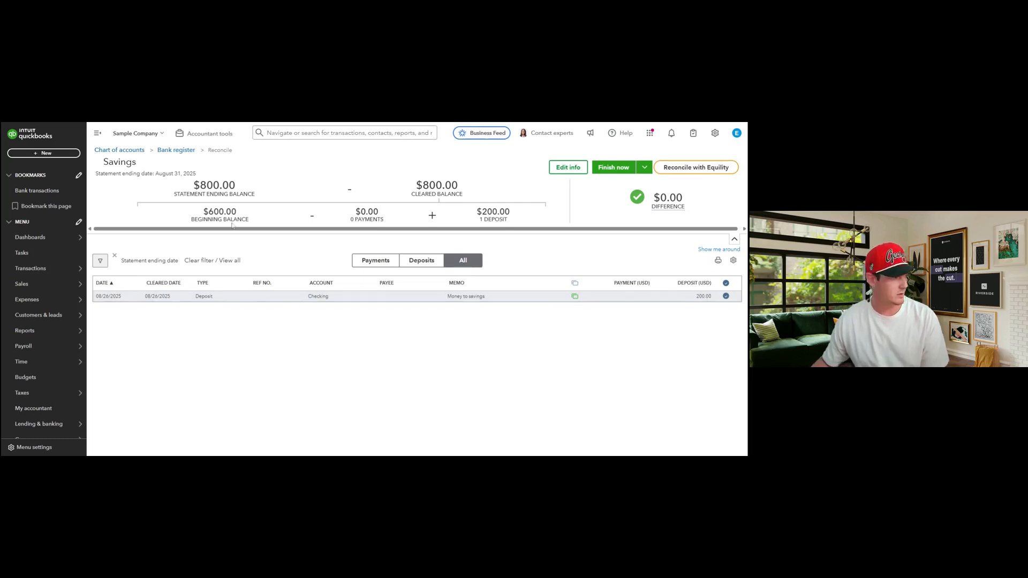
drag(350, 221, 384, 219)
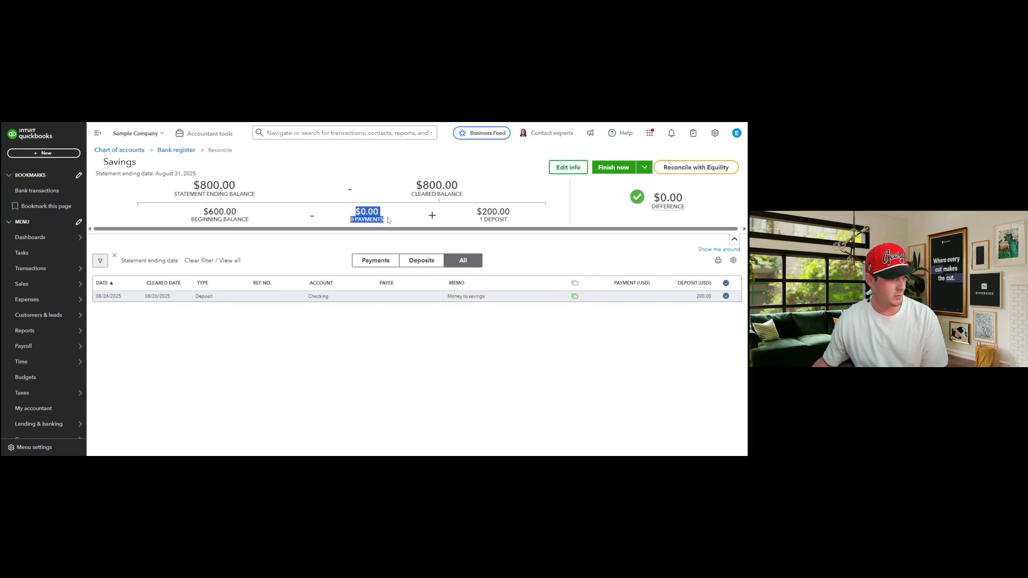
click(388, 220)
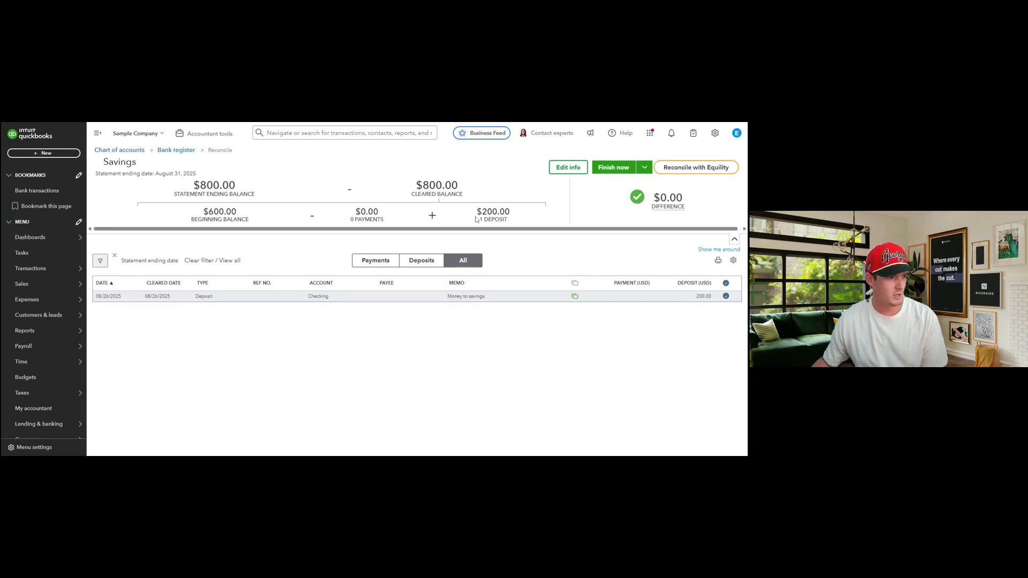
drag(476, 220, 517, 227)
click(517, 227)
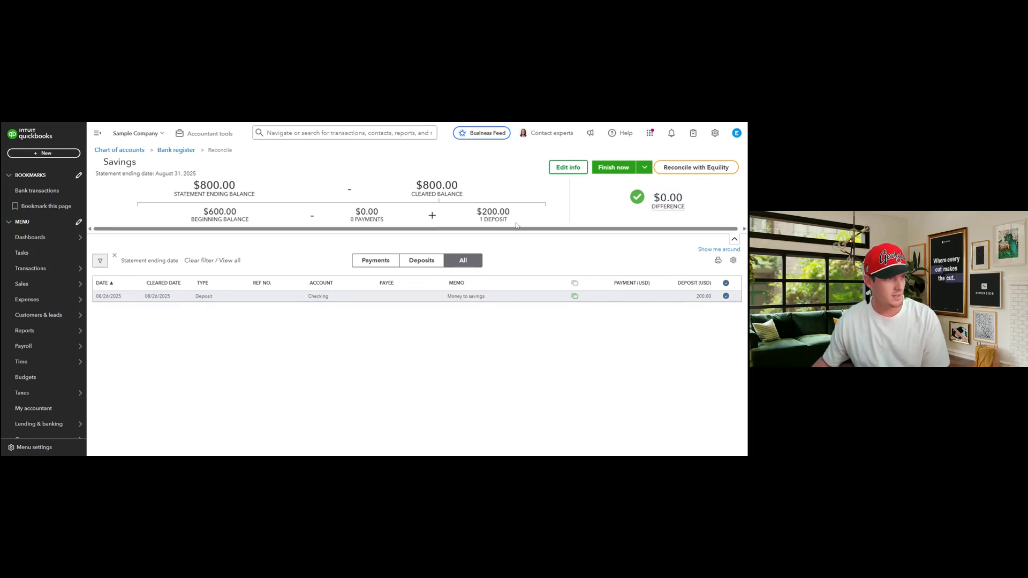
Finish the Savings reconciliation and close the 'You reconciled this account' dialog
click(614, 168)
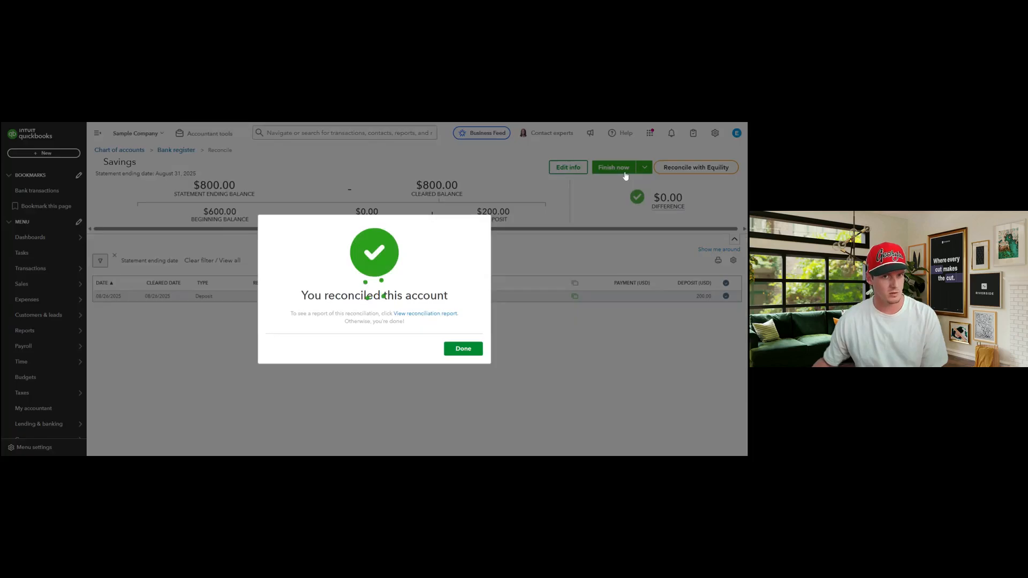
click(458, 351)
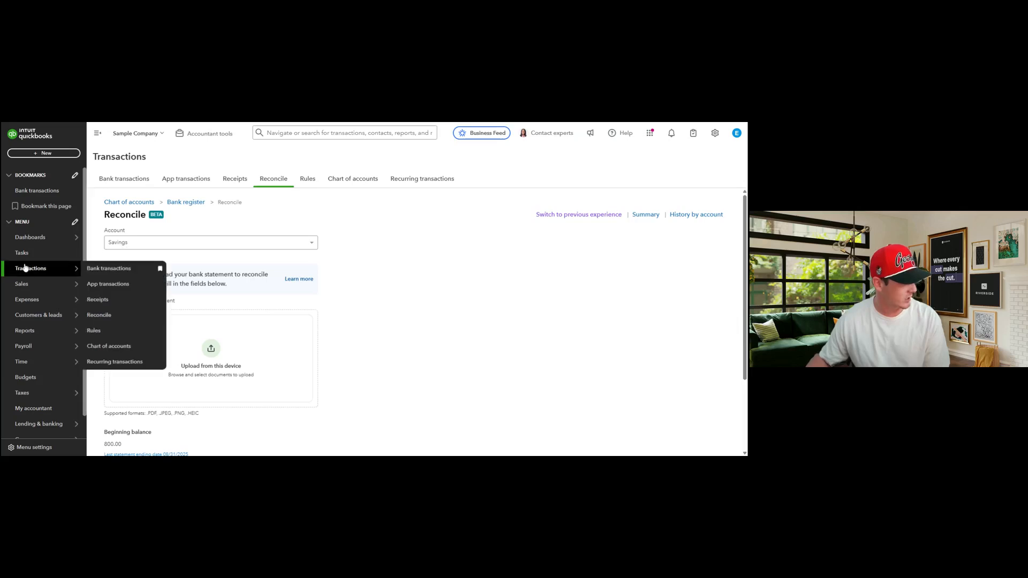
Return to the Dashboards home page and open the Reports page's standard reports list
click(31, 241)
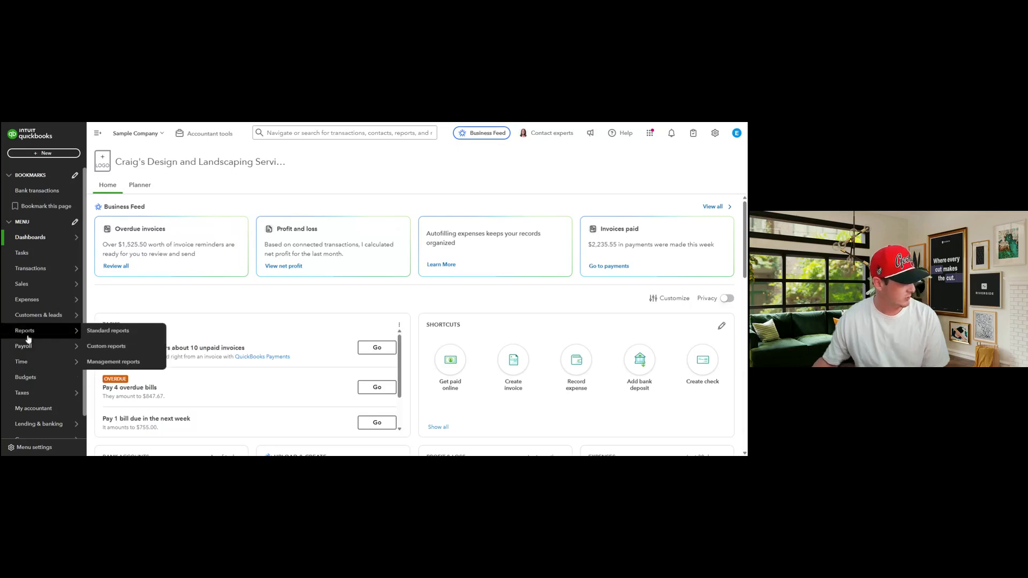
click(117, 331)
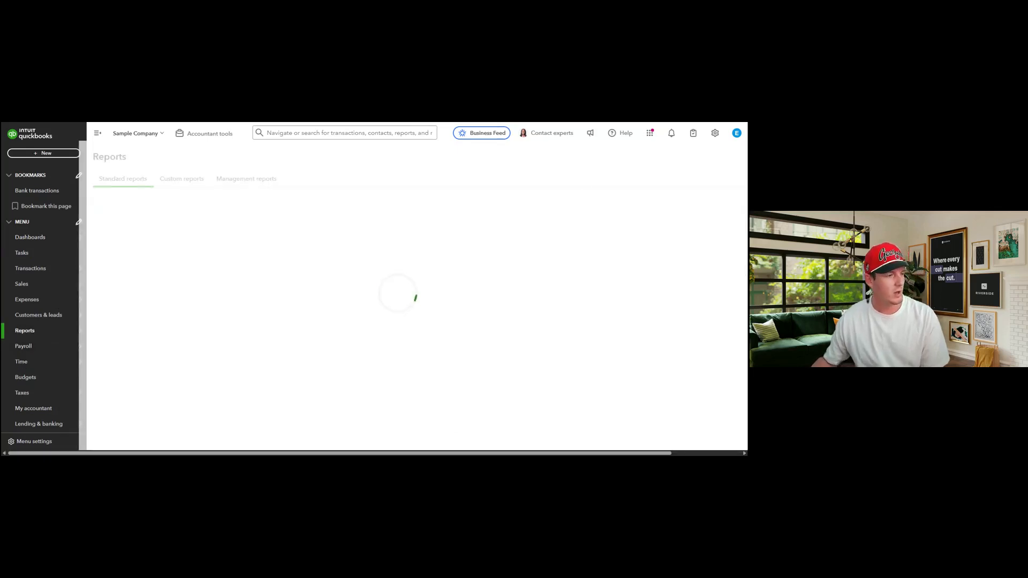